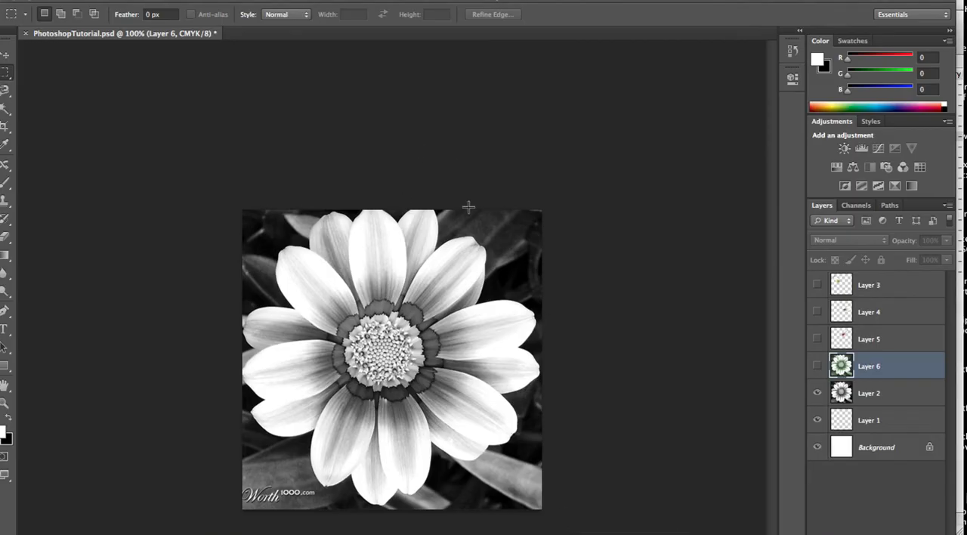
Outline the flower's left petal on Layer 2 with the freehand Lasso tool and copy it to a new layer
{"action": "key", "text": "super+plus"}
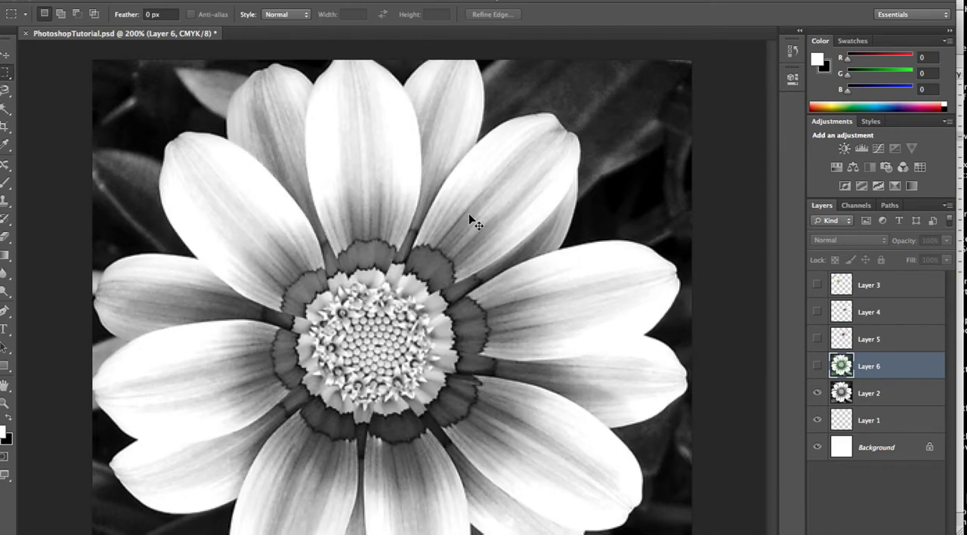
{"action": "key", "text": "super+minus"}
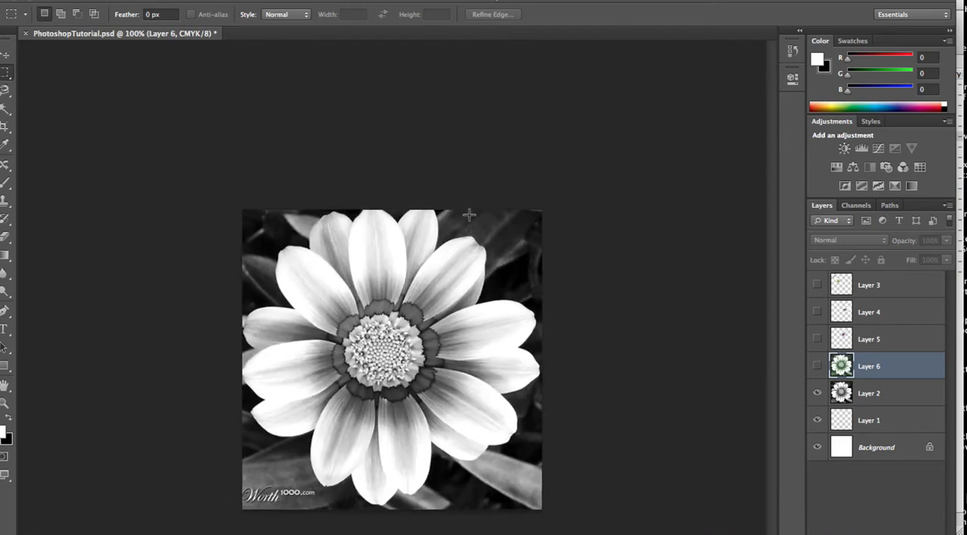
{"action": "key", "text": "super+plus"}
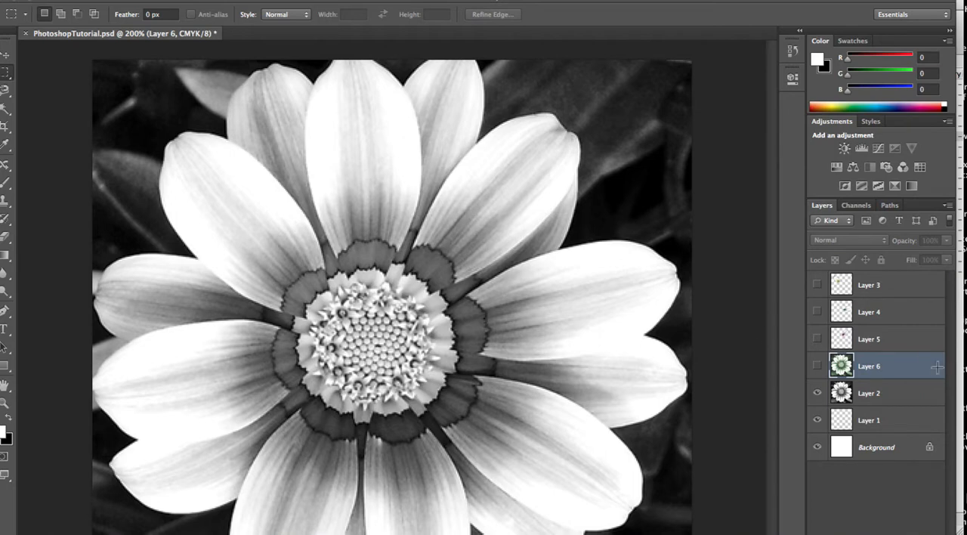
{"action": "left_click", "coordinate": [879, 399]}
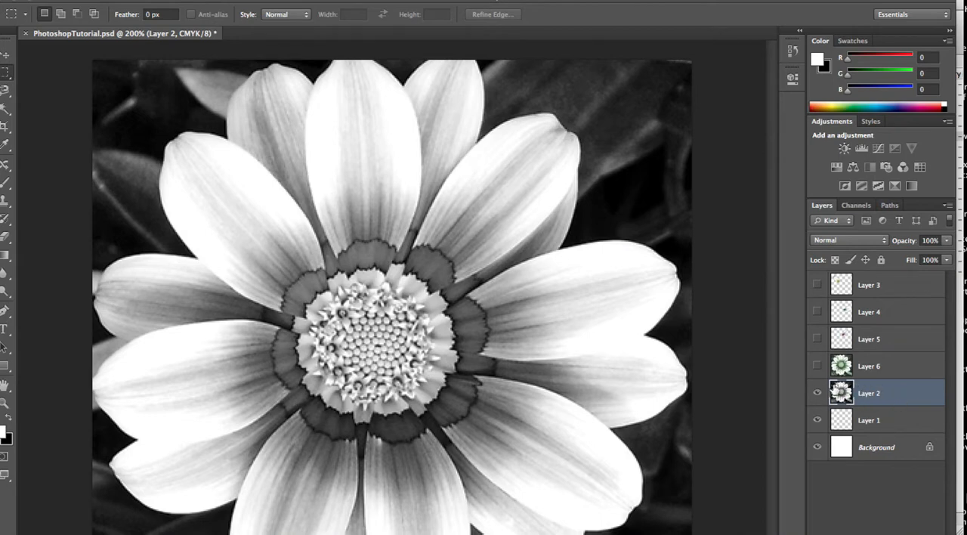
{"action": "left_click", "coordinate": [5, 89]}
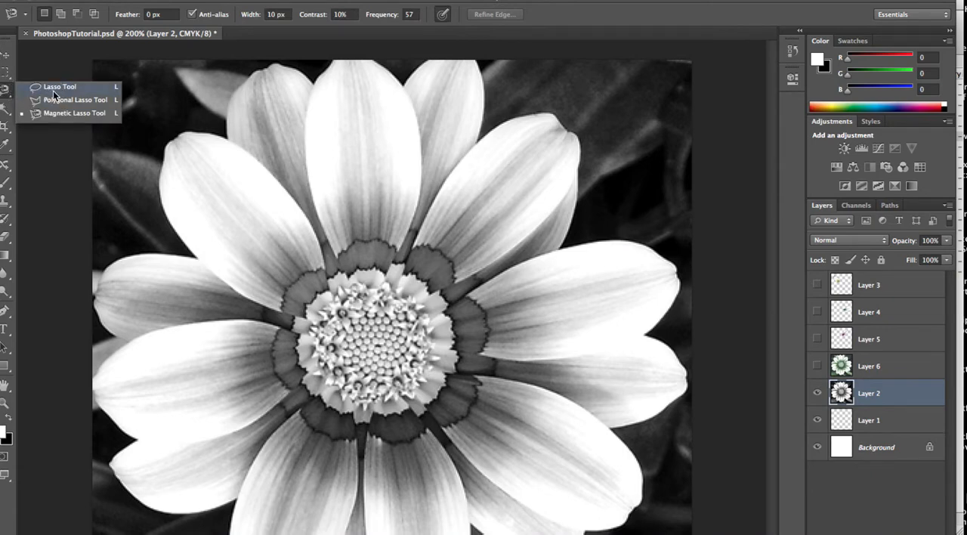
{"action": "left_click", "coordinate": [56, 87]}
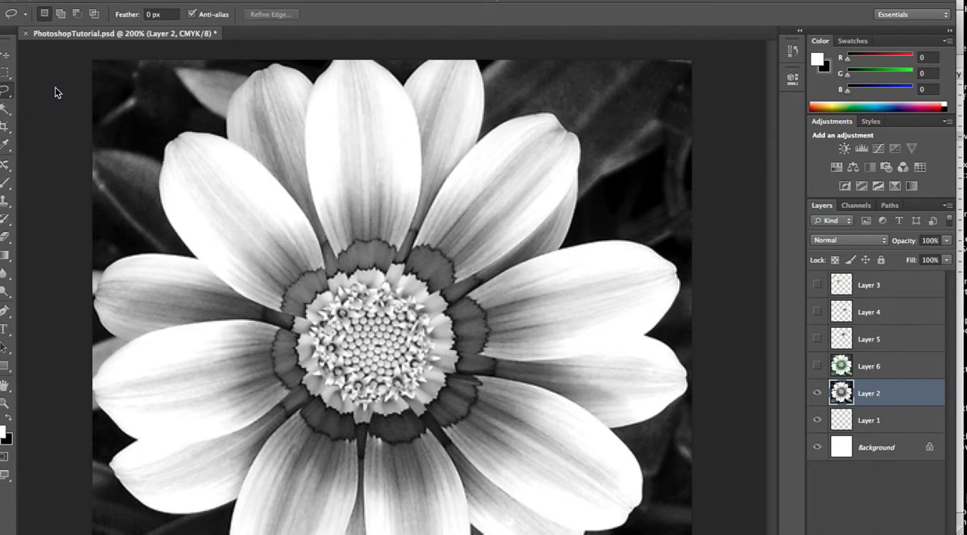
{"action": "mouse_move", "coordinate": [281, 330]}
{"action": "left_mouse_down"}
{"action": "mouse_move", "coordinate": [205, 325]}
{"action": "mouse_move", "coordinate": [116, 350]}
{"action": "mouse_move", "coordinate": [115, 377]}
{"action": "left_mouse_up"}
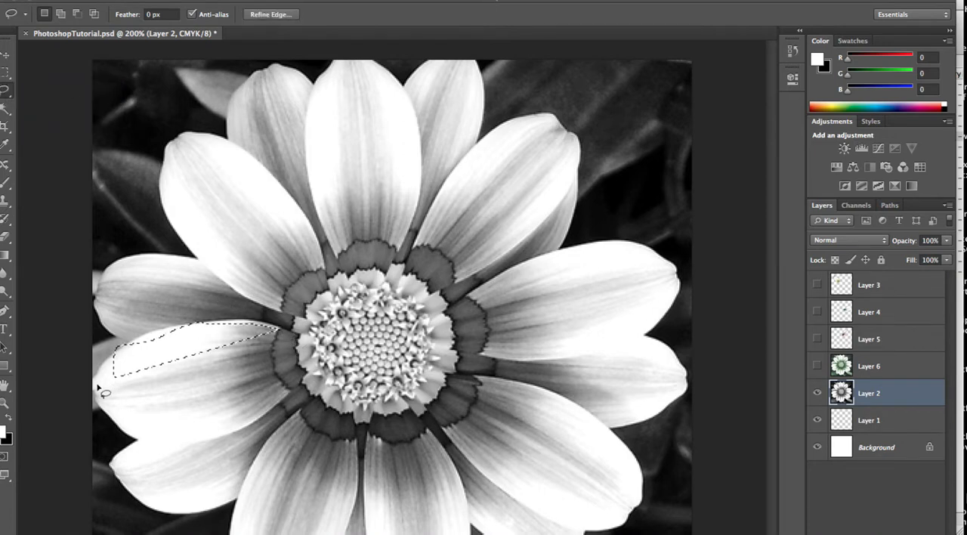
{"action": "left_click", "coordinate": [210, 390]}
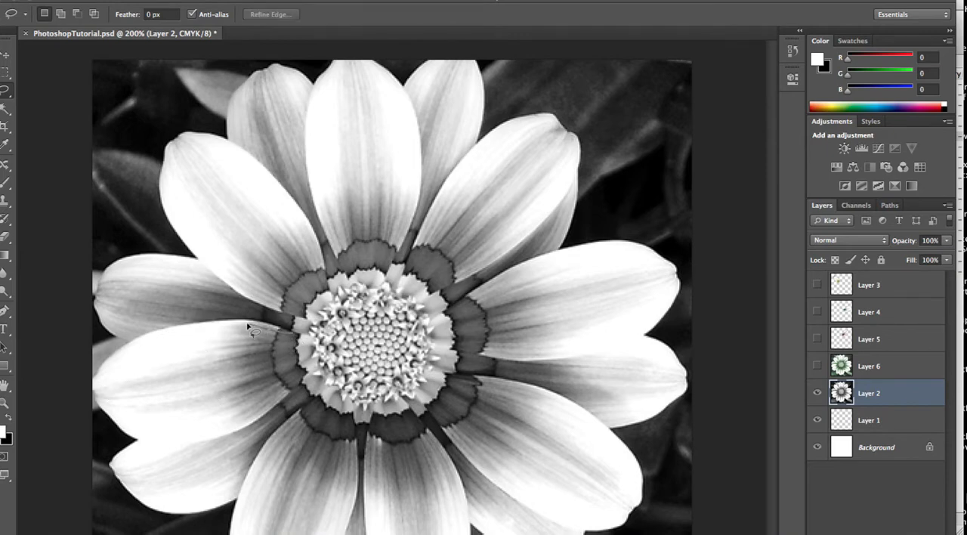
{"action": "mouse_move", "coordinate": [248, 326]}
{"action": "left_mouse_down"}
{"action": "mouse_move", "coordinate": [197, 319]}
{"action": "mouse_move", "coordinate": [107, 362]}
{"action": "mouse_move", "coordinate": [103, 414]}
{"action": "mouse_move", "coordinate": [168, 431]}
{"action": "mouse_move", "coordinate": [244, 424]}
{"action": "mouse_move", "coordinate": [292, 402]}
{"action": "mouse_move", "coordinate": [311, 377]}
{"action": "mouse_move", "coordinate": [294, 339]}
{"action": "left_mouse_up"}
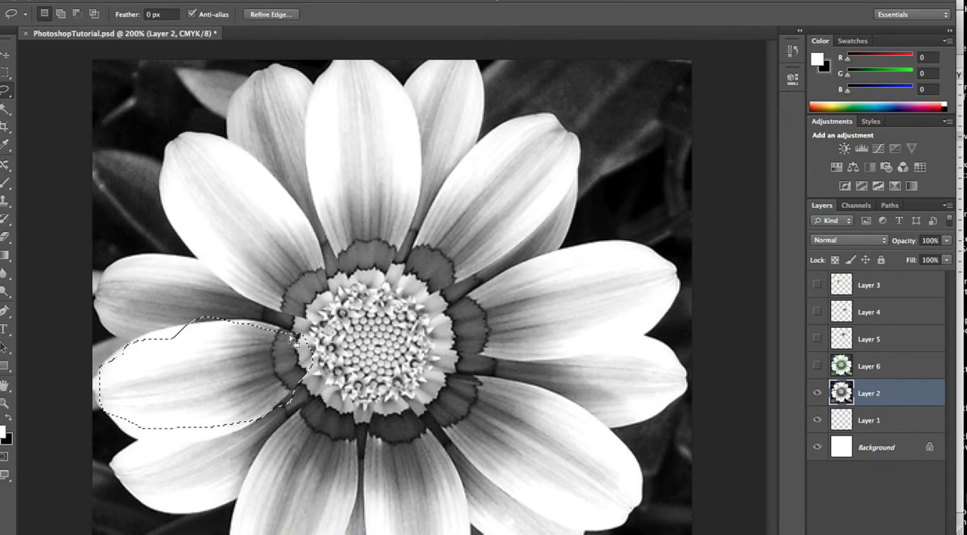
{"action": "key", "text": "ctrl+j"}
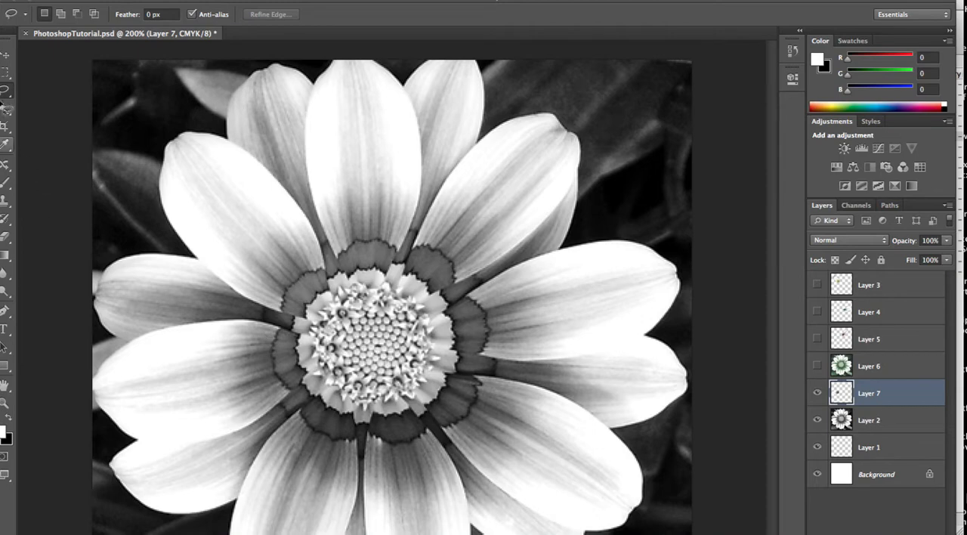
Select the large upper-right-hand side petal beside the flower's centre by tracing its outline with the Polygonal Lasso tool
{"action": "left_click", "coordinate": [5, 93]}
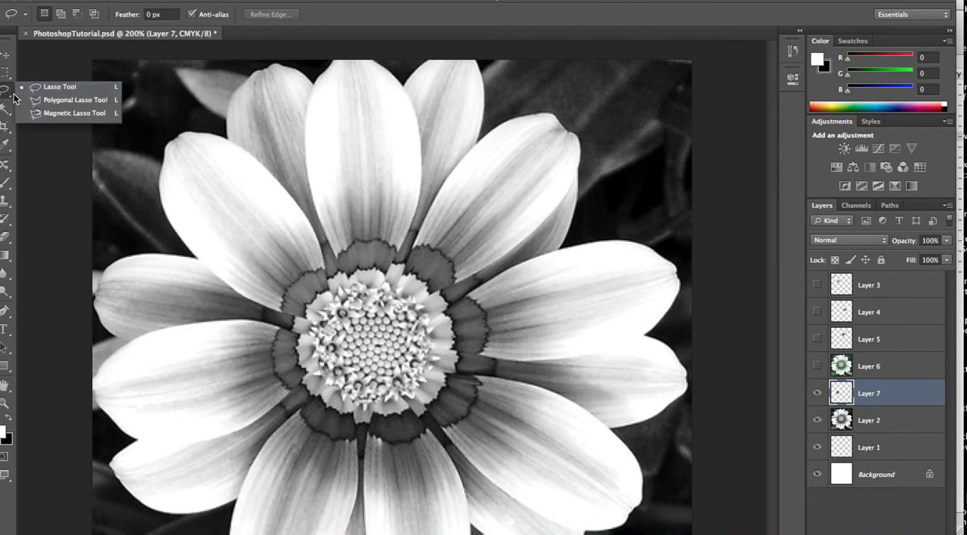
{"action": "left_click", "coordinate": [66, 101]}
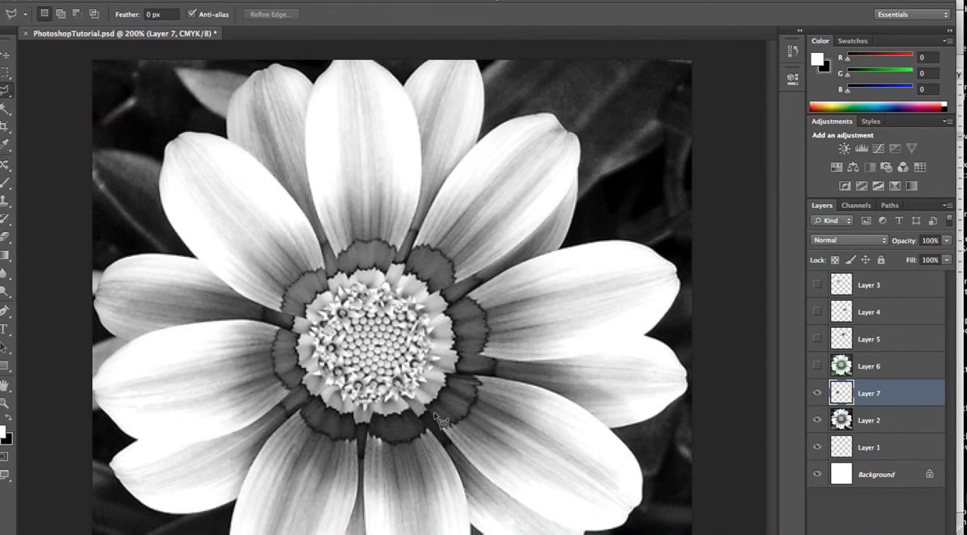
{"action": "left_click", "coordinate": [429, 322]}
{"action": "left_click", "coordinate": [488, 285]}
{"action": "left_click", "coordinate": [517, 268]}
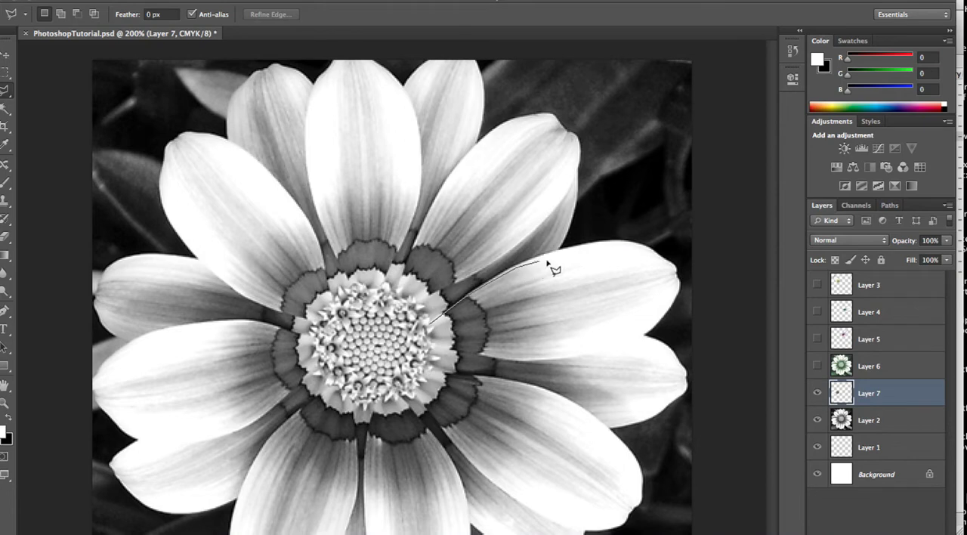
{"action": "left_click", "coordinate": [588, 247]}
{"action": "left_click", "coordinate": [625, 242]}
{"action": "left_click", "coordinate": [637, 250]}
{"action": "left_click", "coordinate": [617, 277]}
{"action": "left_click", "coordinate": [641, 250]}
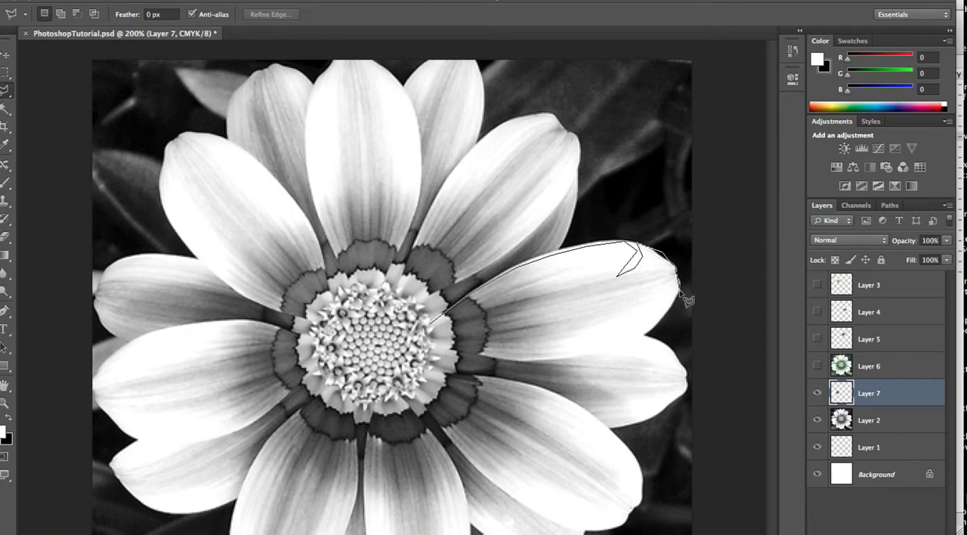
{"action": "mouse_move", "coordinate": [688, 300]}
{"action": "left_mouse_down"}
{"action": "mouse_move", "coordinate": [679, 329]}
{"action": "mouse_move", "coordinate": [667, 317]}
{"action": "mouse_move", "coordinate": [648, 337]}
{"action": "mouse_move", "coordinate": [590, 355]}
{"action": "mouse_move", "coordinate": [471, 362]}
{"action": "mouse_move", "coordinate": [438, 329]}
{"action": "left_mouse_up"}
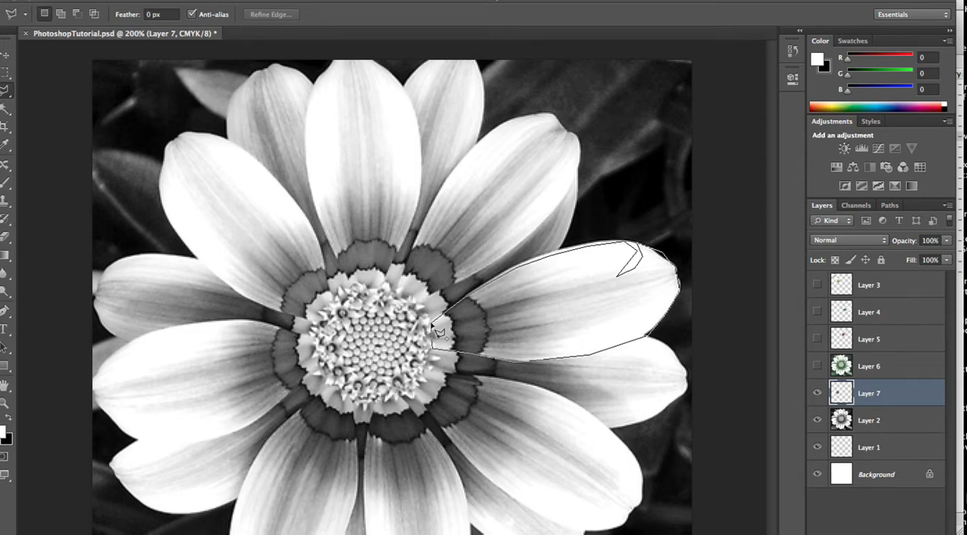
{"action": "left_click_drag", "start_coordinate": [439, 330], "coordinate": [436, 329]}
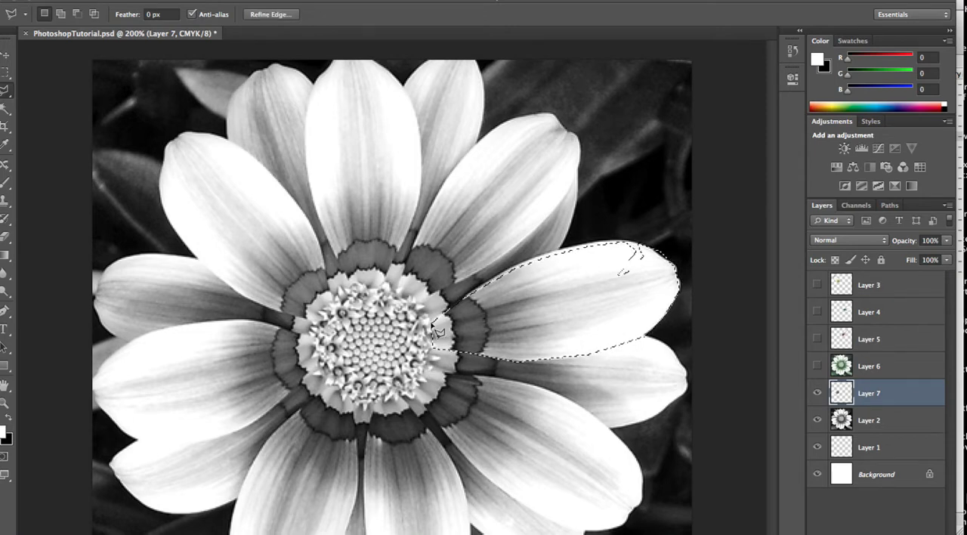
Copy the selected right petal from Layer 2 to a new layer
{"action": "key", "text": "super+c"}
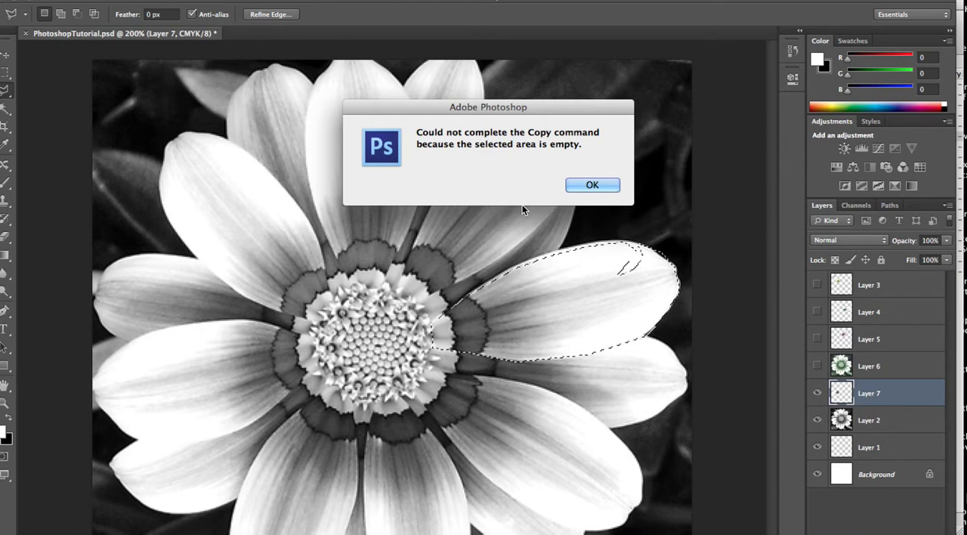
{"action": "left_click", "coordinate": [609, 185]}
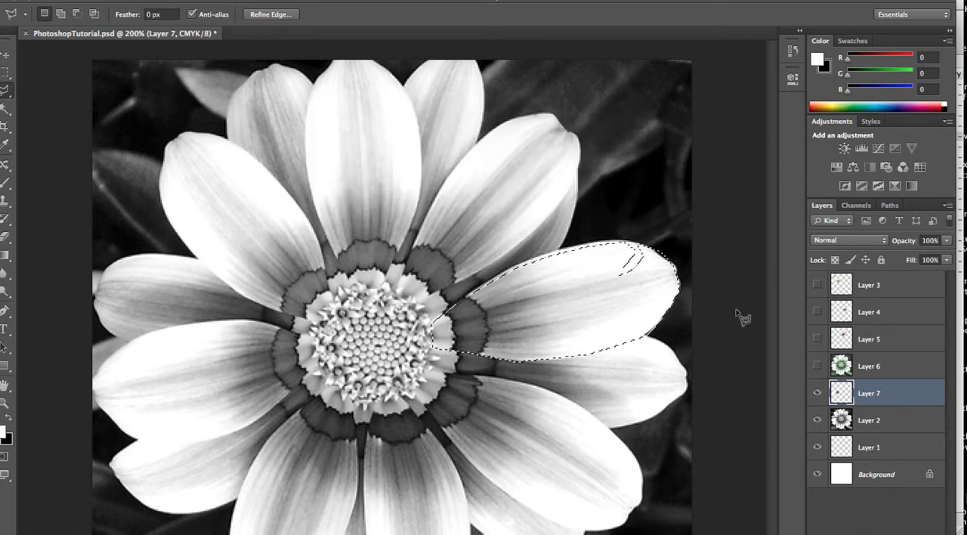
{"action": "left_click", "coordinate": [875, 424]}
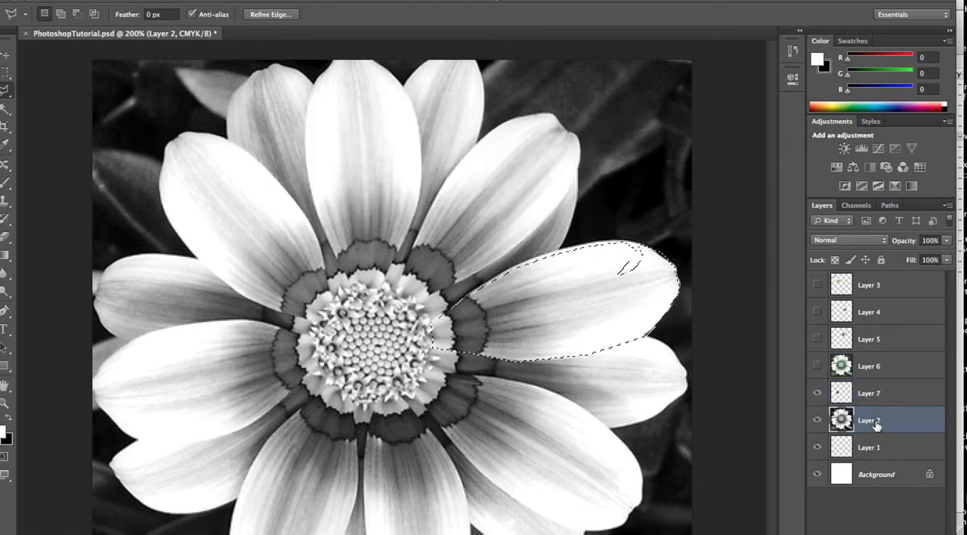
{"action": "key", "text": "ctrl+j"}
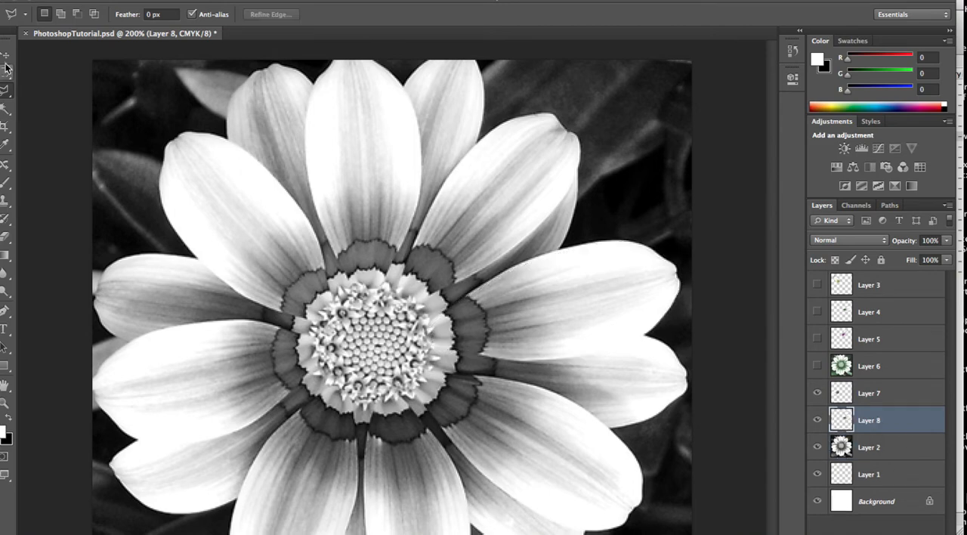
Trace the flower's top centre petal with the Magnetic Lasso tool and copy it from Layer 2 to a new layer
{"action": "left_click_drag", "start_coordinate": [6, 91], "coordinate": [56, 99]}
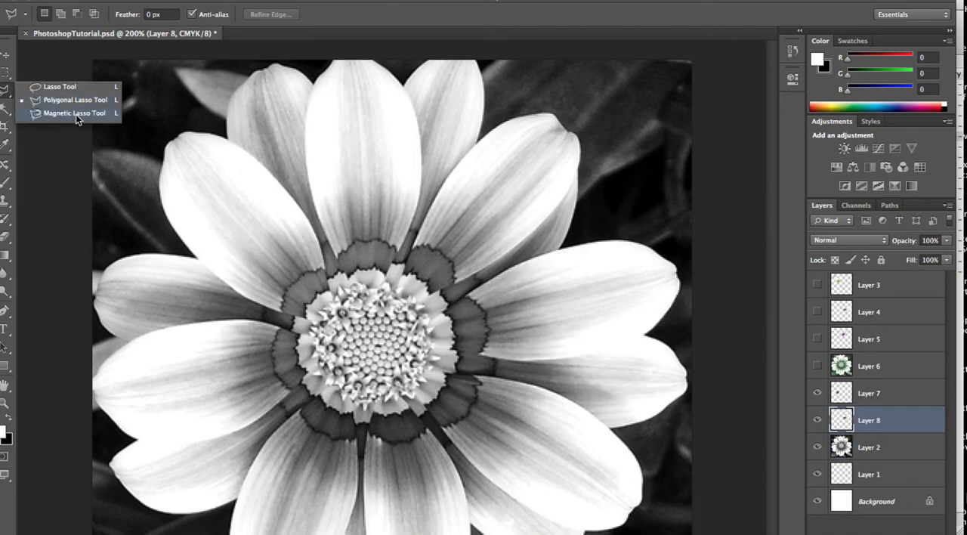
{"action": "left_click", "coordinate": [76, 113]}
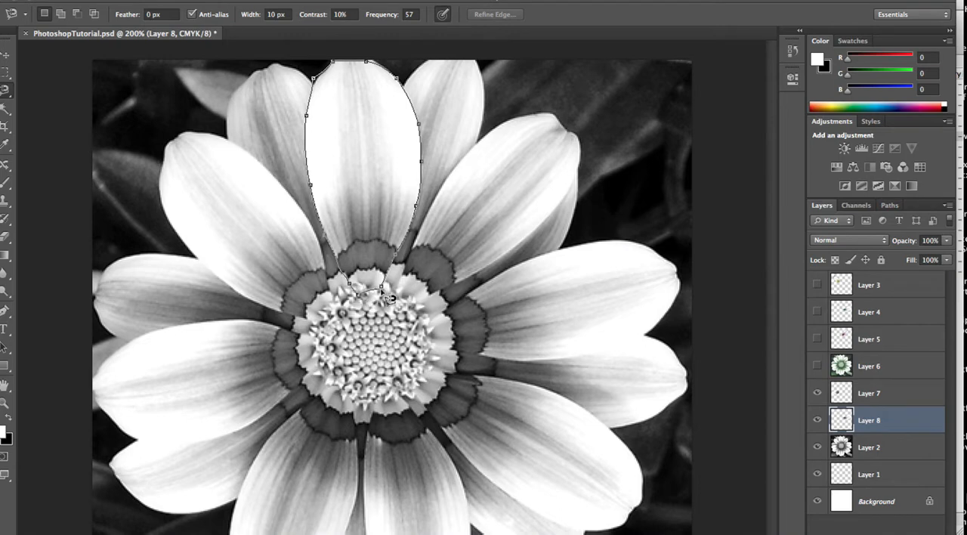
{"action": "double_click", "coordinate": [391, 295]}
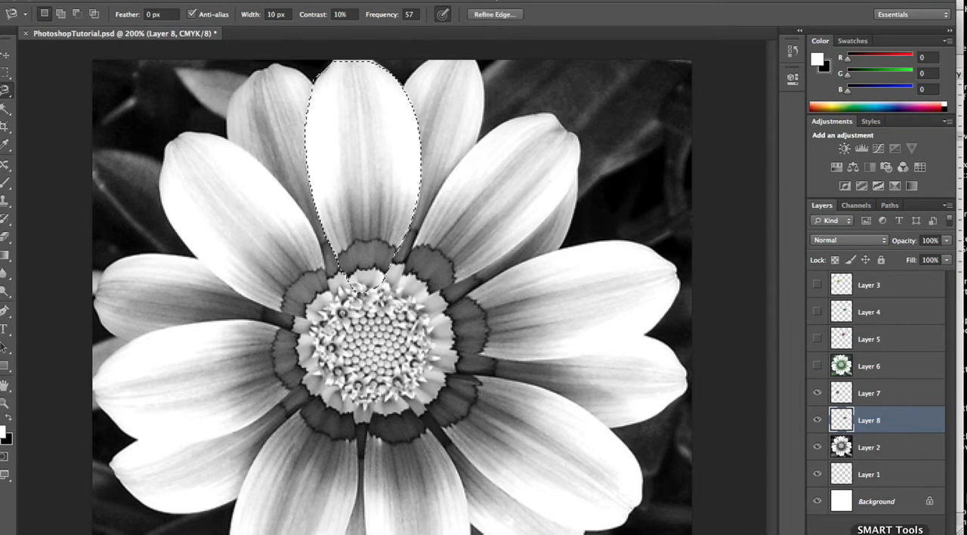
{"action": "left_click", "coordinate": [869, 457]}
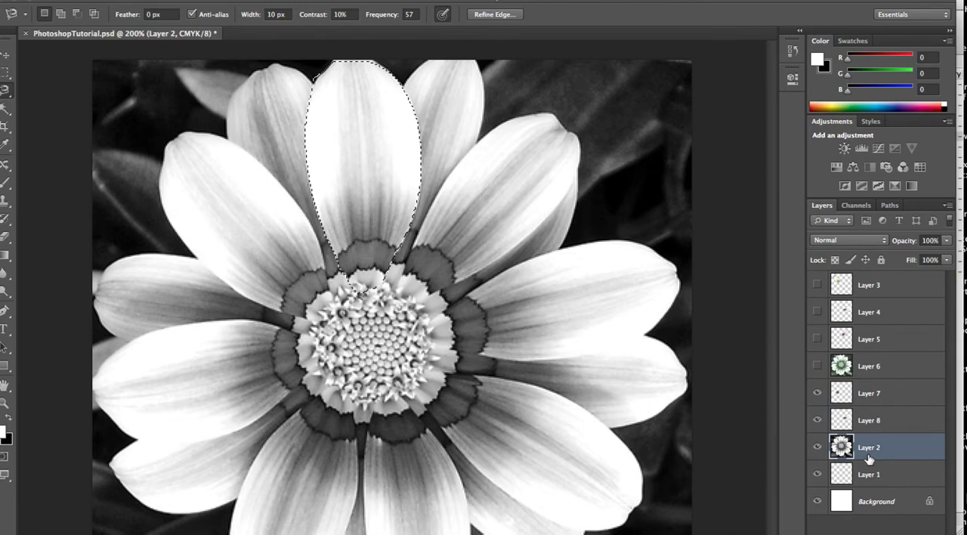
{"action": "key", "text": "ctrl+j"}
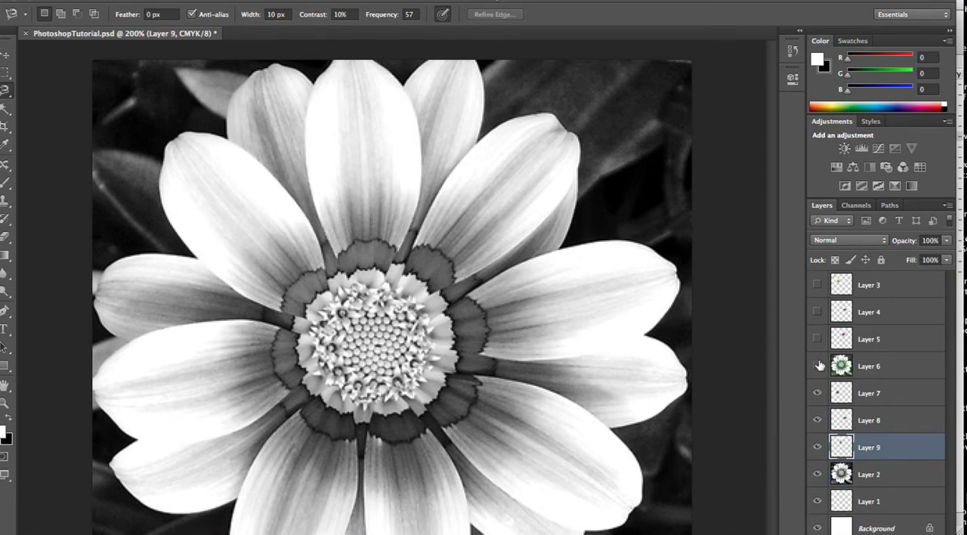
Move Layer 6 below Layer 2, switch to the Move tool and hide Layer 2
{"action": "left_click_drag", "start_coordinate": [869, 477], "coordinate": [869, 485]}
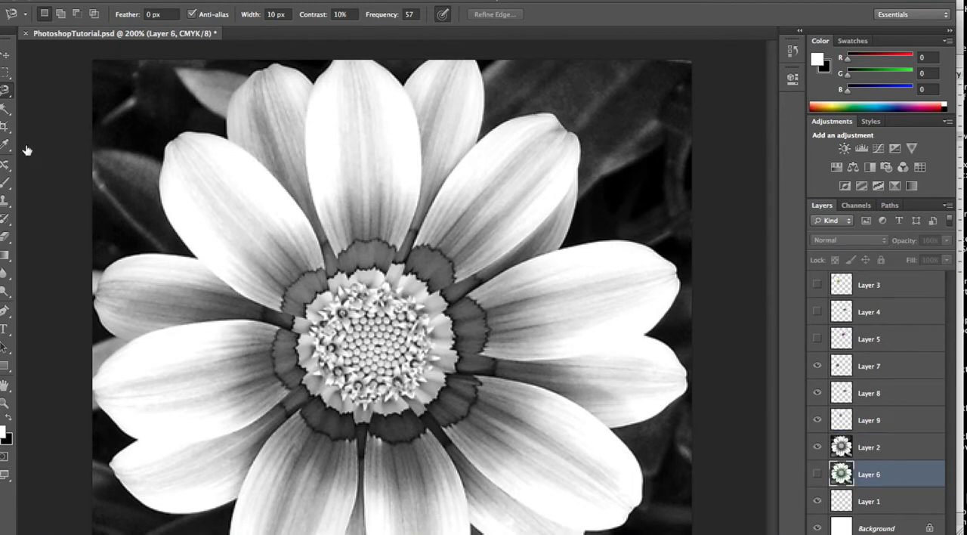
{"action": "left_click", "coordinate": [4, 54]}
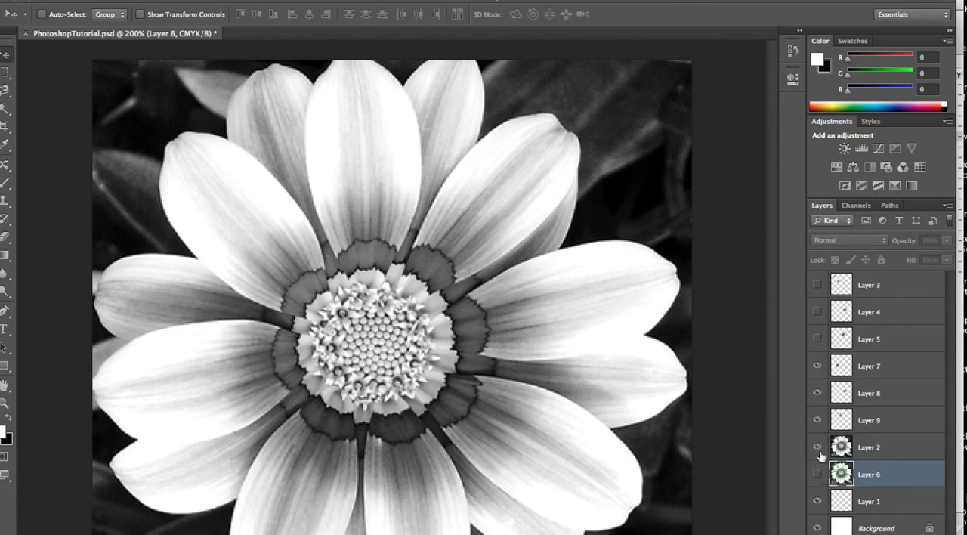
{"action": "left_click", "coordinate": [817, 447]}
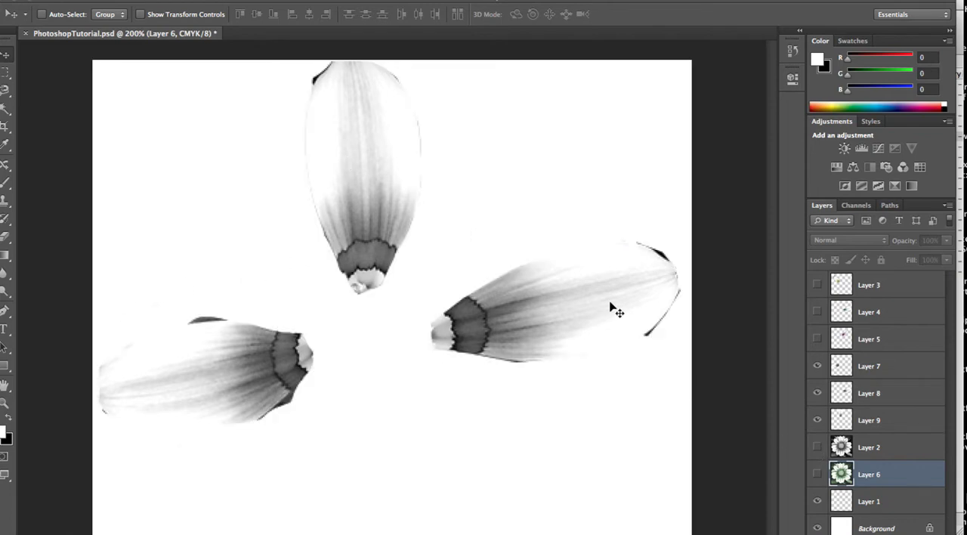
Make the coloured petals on Layer 3, Layer 4 and Layer 5 visible
{"action": "left_click", "coordinate": [817, 285]}
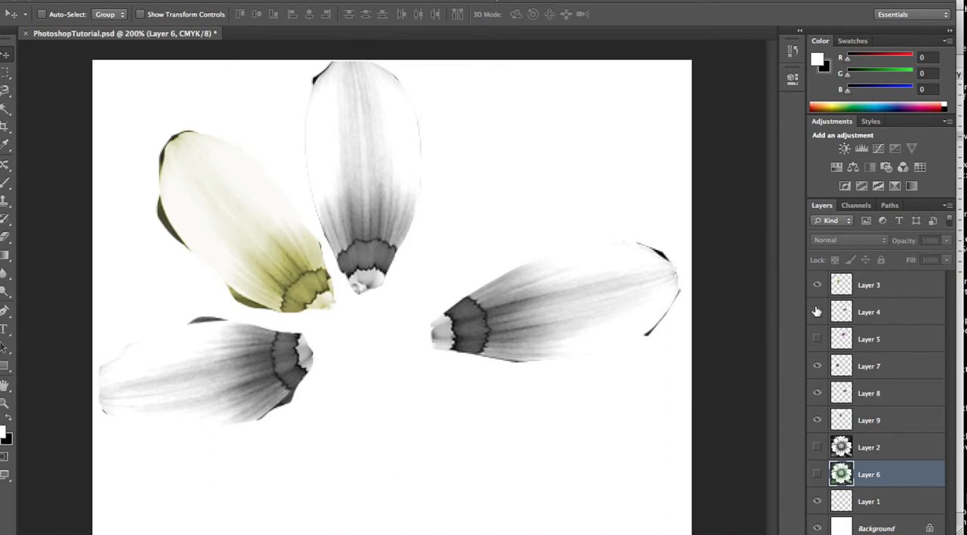
{"action": "left_click", "coordinate": [817, 312]}
{"action": "left_click", "coordinate": [817, 339]}
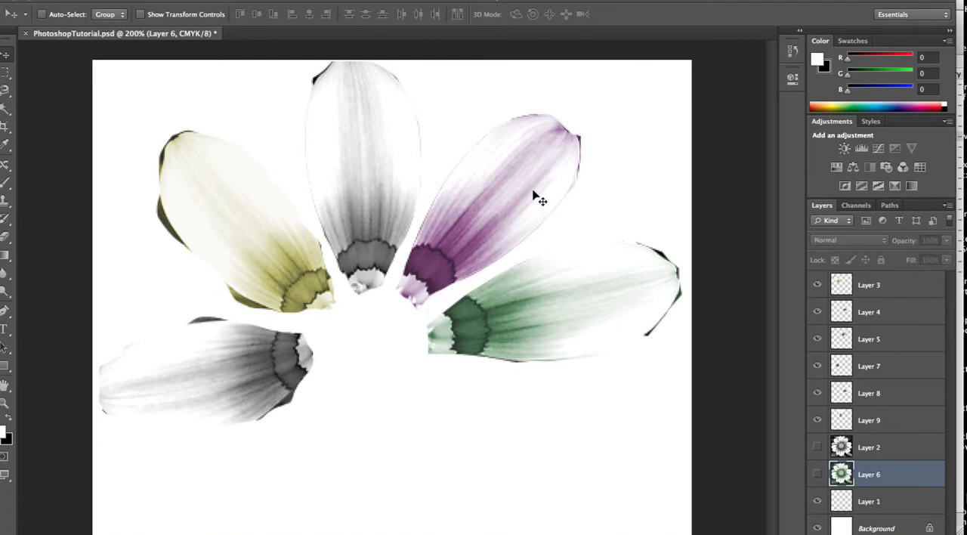
Toggle the visibility of Layer 7 off and on to identify which petal it holds
{"action": "left_click", "coordinate": [818, 366]}
{"action": "left_click", "coordinate": [818, 367]}
{"action": "left_click", "coordinate": [818, 366]}
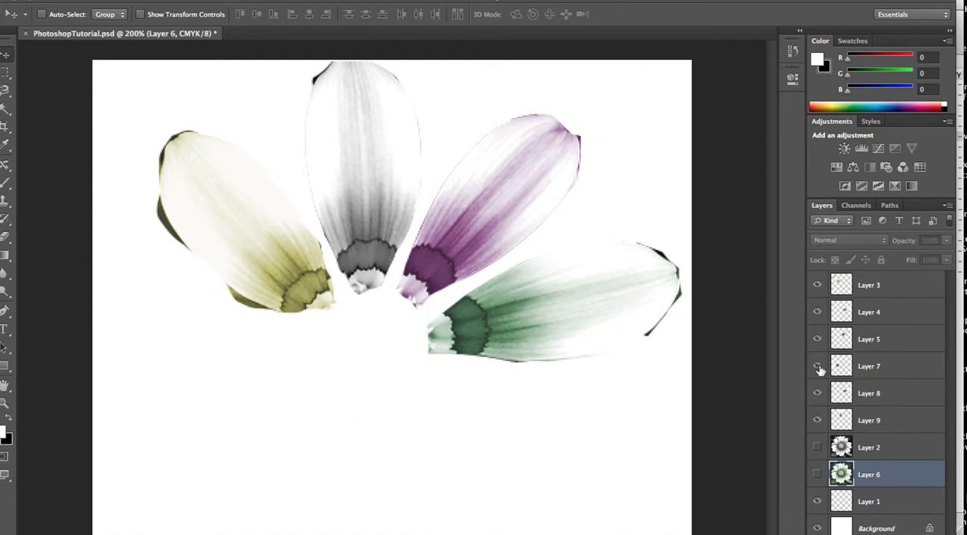
{"action": "left_click", "coordinate": [818, 366]}
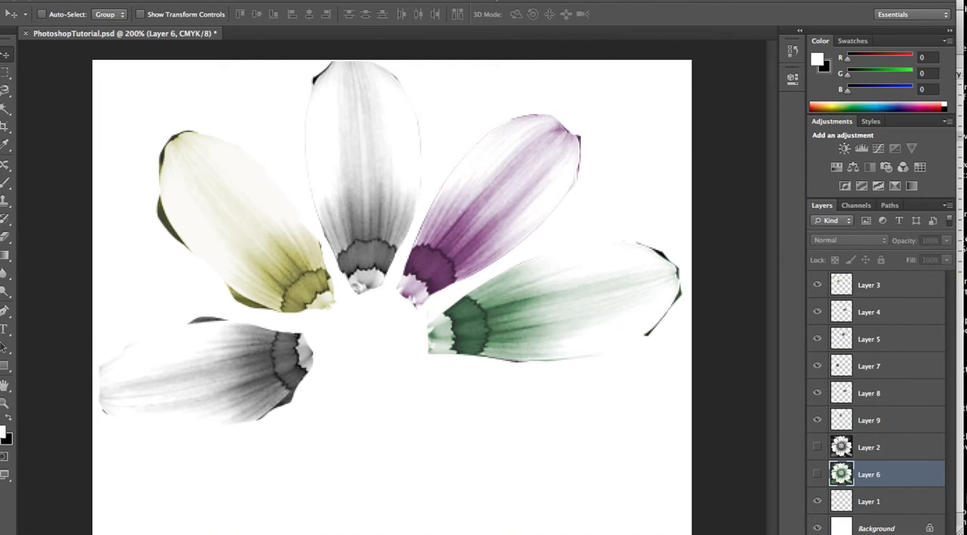
Check that the Layers panel is enabled, and toggle Layer 9's visibility to identify its petal
{"action": "left_click", "coordinate": [380, 0]}
{"action": "mouse_move", "coordinate": [420, 0]}
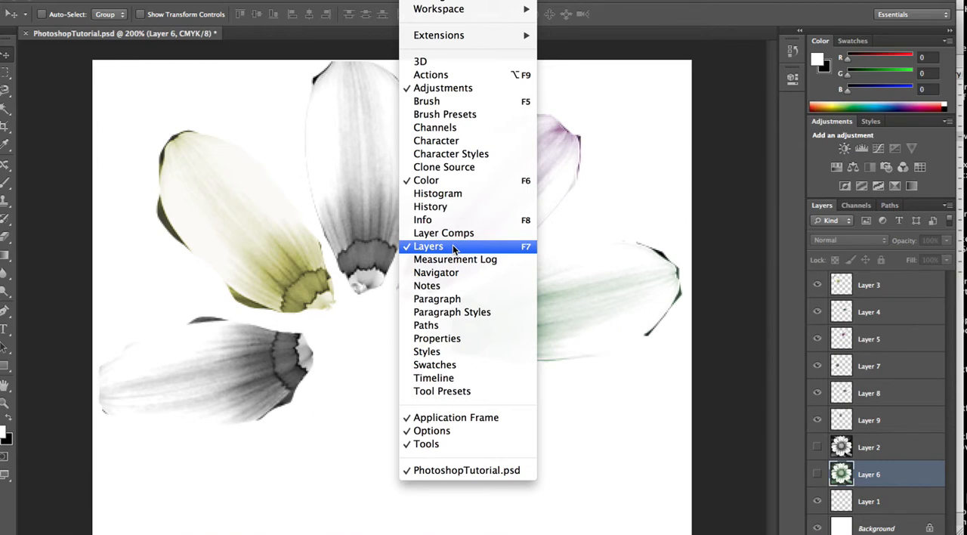
{"action": "left_click", "coordinate": [867, 420]}
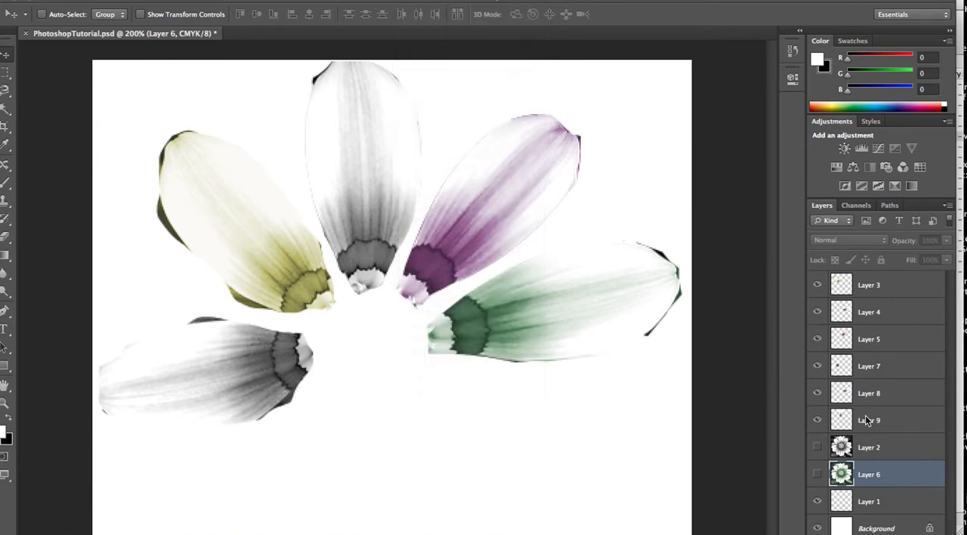
{"action": "left_click", "coordinate": [815, 422]}
{"action": "left_click", "coordinate": [816, 422]}
Start a Hue/Saturation adjustment on Layer 9's petal with Colorize enabled, and set the hue to 331
{"action": "left_click", "coordinate": [889, 423]}
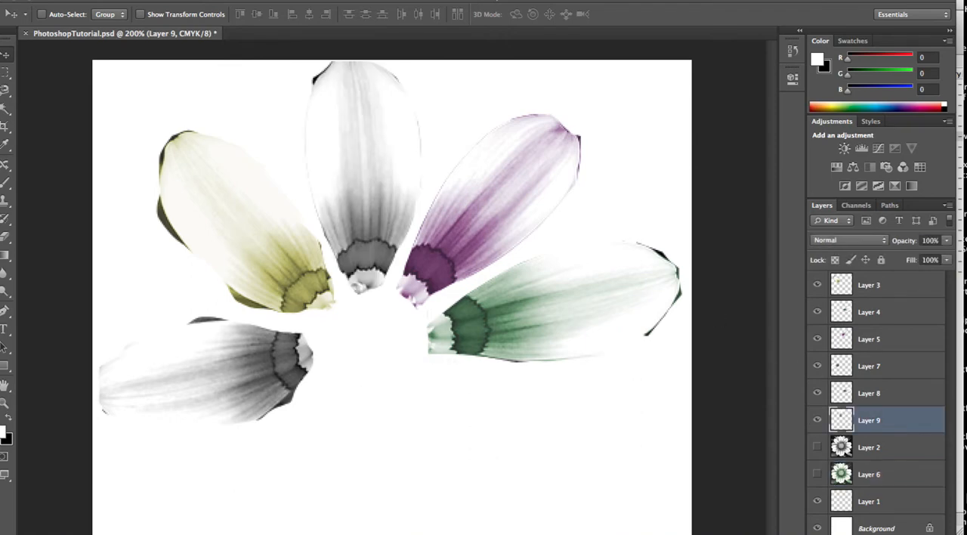
{"action": "left_click", "coordinate": [161, 1]}
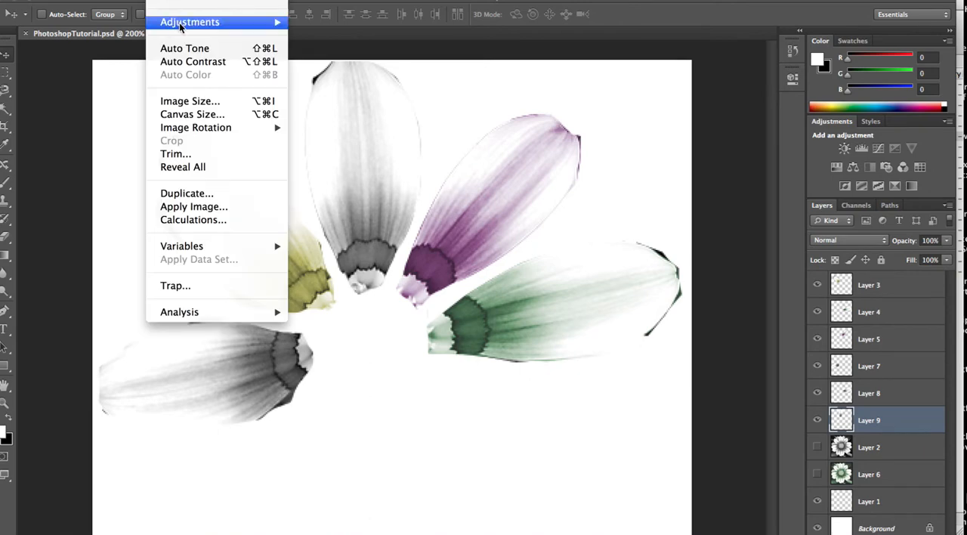
{"action": "mouse_move", "coordinate": [181, 26]}
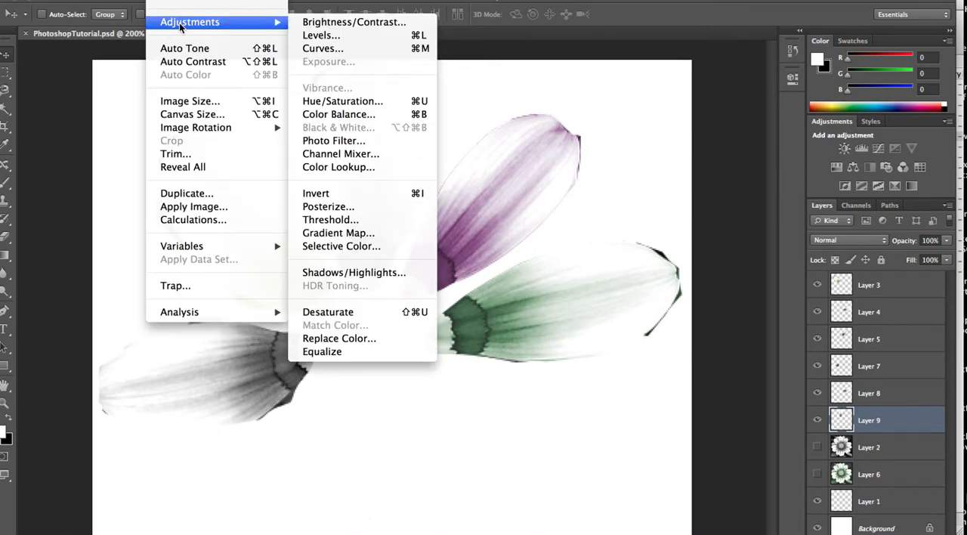
{"action": "left_click", "coordinate": [337, 102]}
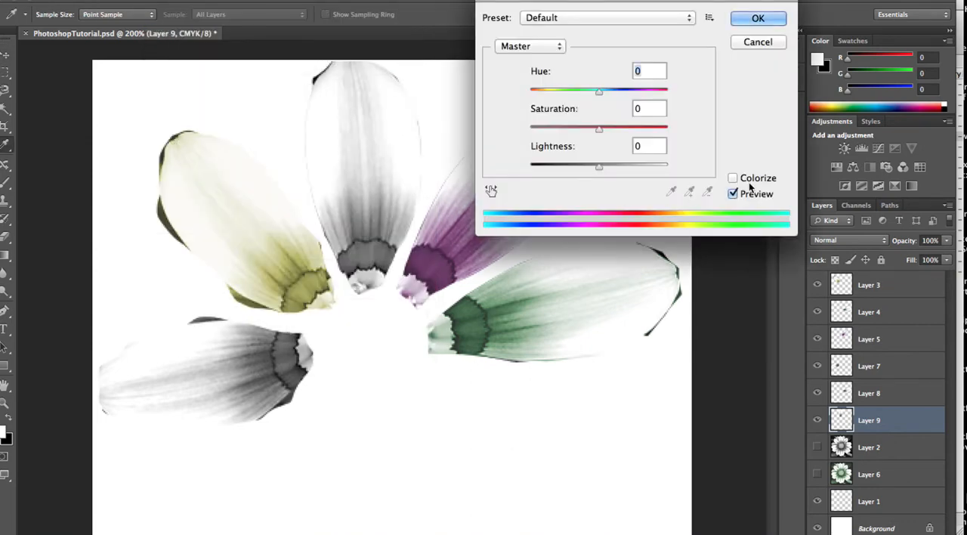
{"action": "left_click", "coordinate": [733, 177]}
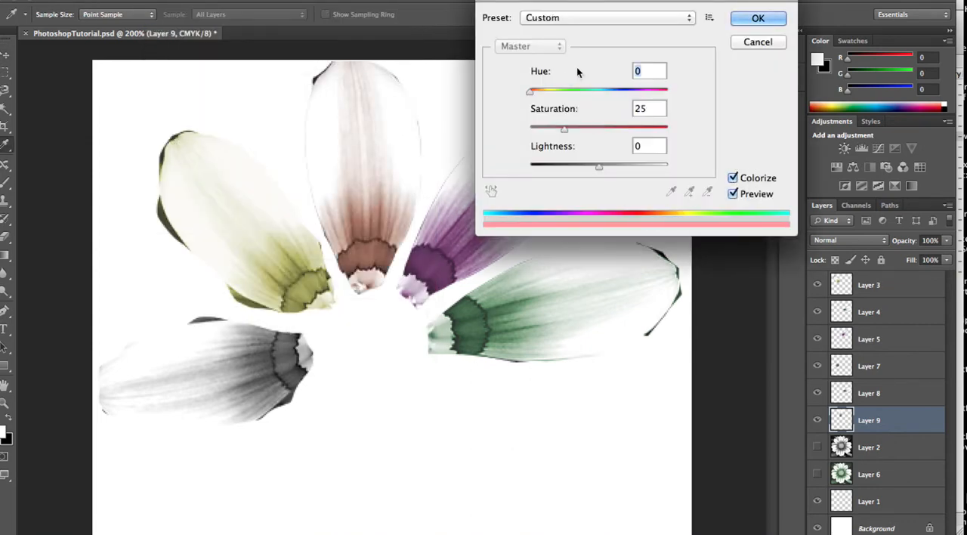
{"action": "left_click_drag", "start_coordinate": [530, 90], "coordinate": [657, 96]}
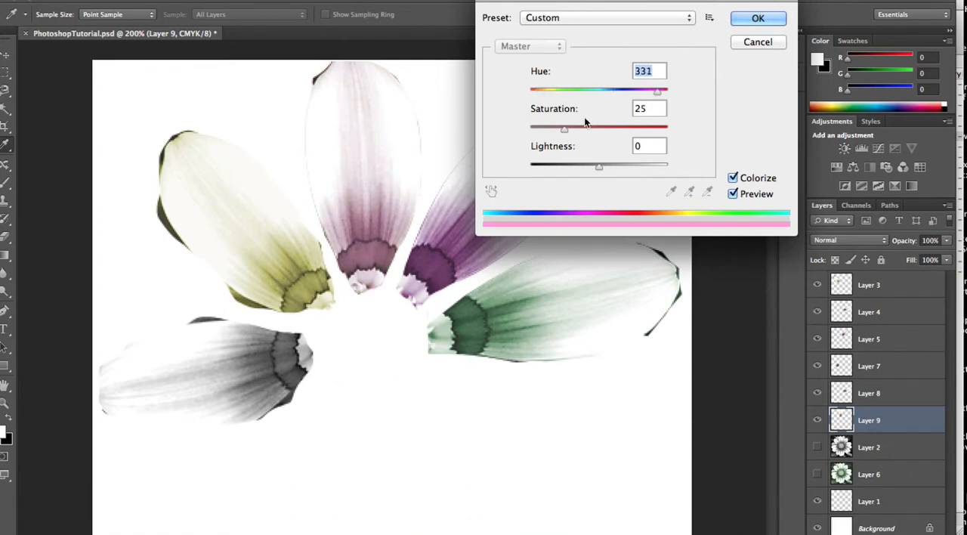
Try different saturation and lightness levels, set saturation to 100 and lightness to 0, apply the adjustment and return to the Move tool
{"action": "left_click_drag", "start_coordinate": [565, 130], "coordinate": [483, 136]}
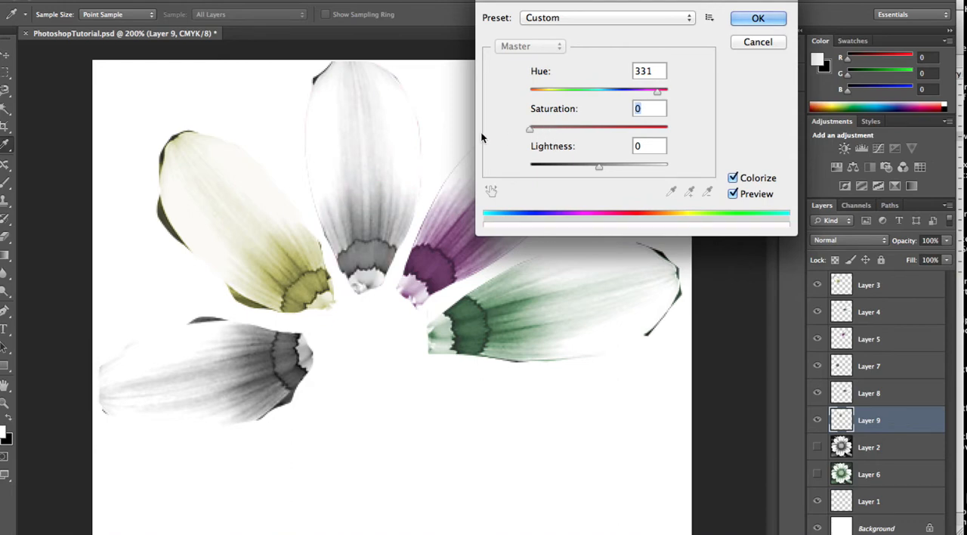
{"action": "left_click_drag", "start_coordinate": [558, 146], "coordinate": [701, 144]}
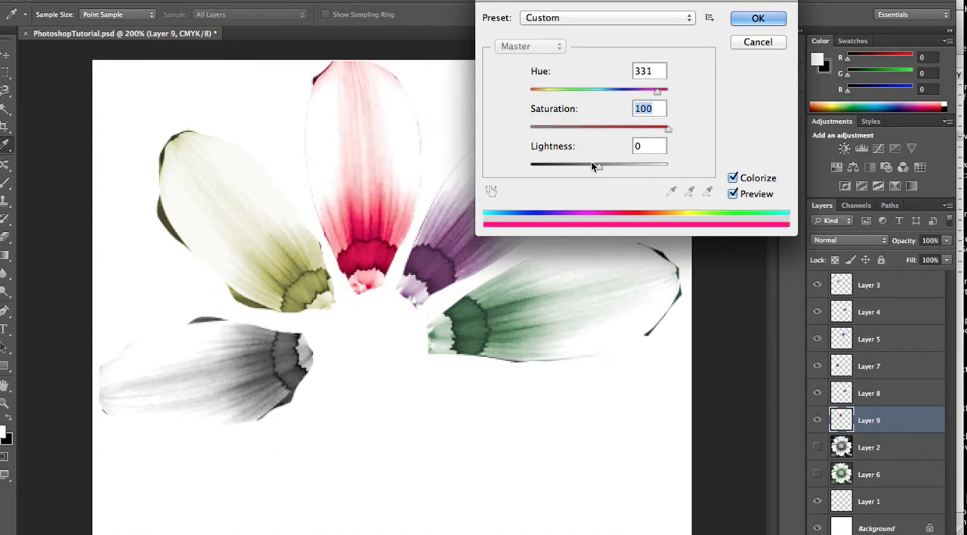
{"action": "mouse_move", "coordinate": [600, 166]}
{"action": "left_mouse_down"}
{"action": "mouse_move", "coordinate": [646, 165]}
{"action": "mouse_move", "coordinate": [552, 162]}
{"action": "mouse_move", "coordinate": [605, 172]}
{"action": "left_mouse_up"}
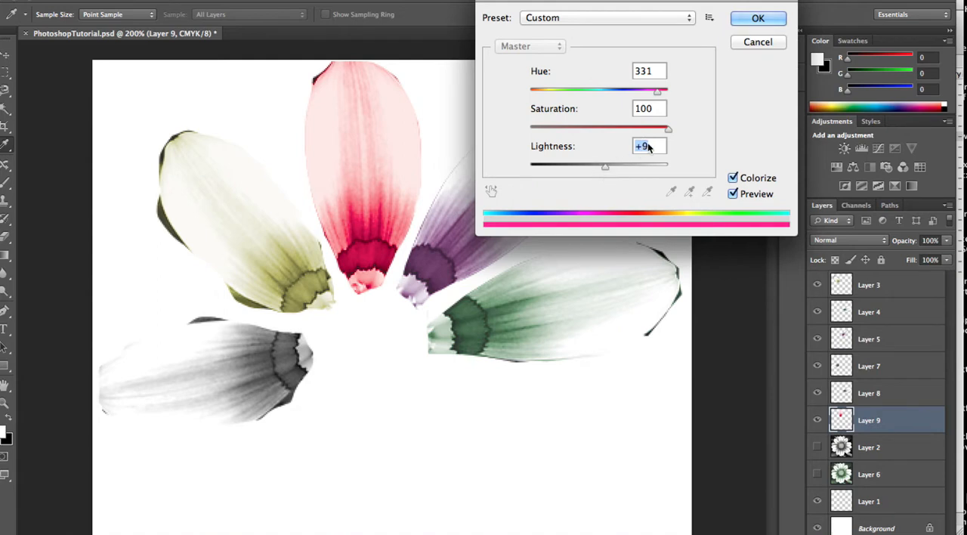
{"action": "type", "text": "0"}
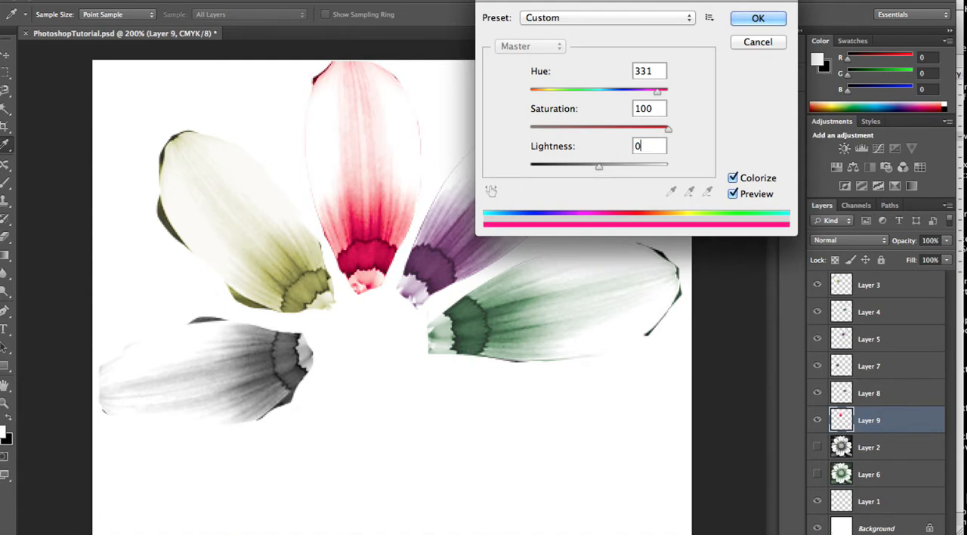
{"action": "key", "text": "Tab"}
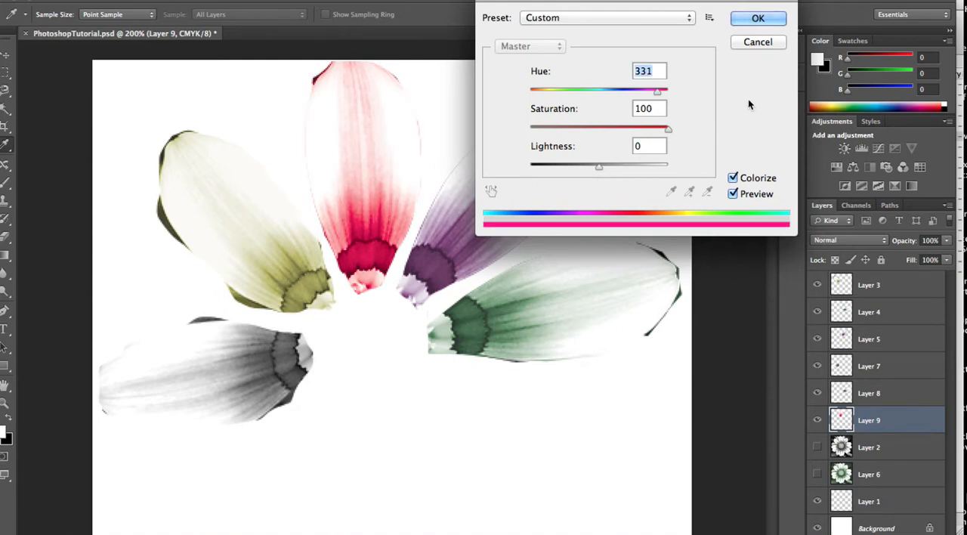
{"action": "left_click", "coordinate": [757, 19]}
{"action": "key", "text": "v"}
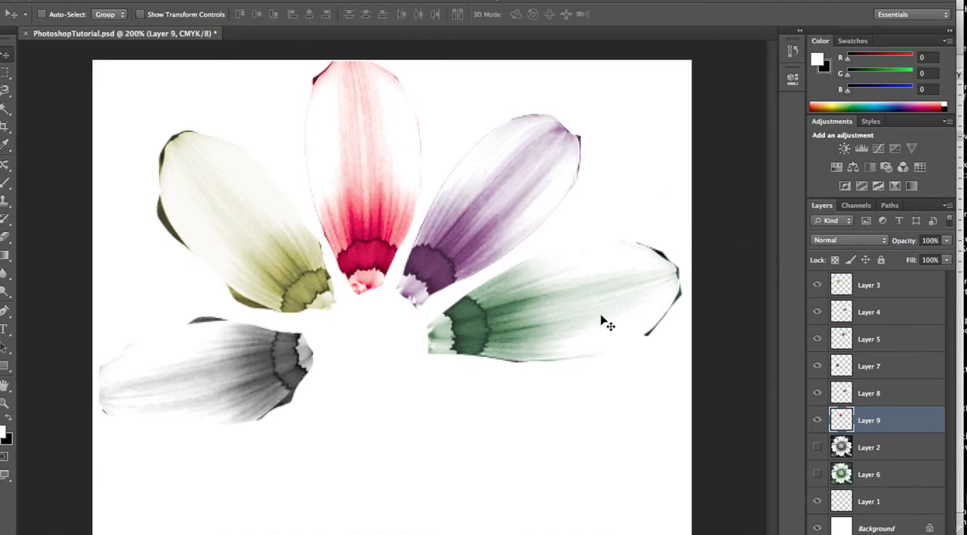
Toggle Layer 7's visibility off and on twice to identify which petal it holds
{"action": "left_click", "coordinate": [816, 366]}
{"action": "left_click", "coordinate": [816, 367]}
{"action": "left_click", "coordinate": [816, 367]}
{"action": "left_click", "coordinate": [816, 366]}
Colorize the petal on Layer 7 using Hue/Saturation with hue 268 and saturation 77
{"action": "left_click", "coordinate": [873, 367]}
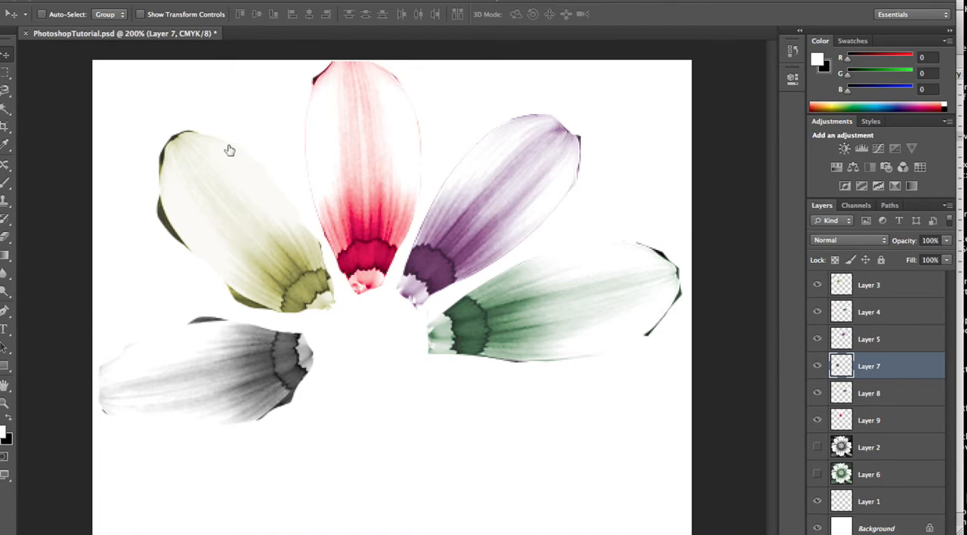
{"action": "left_click", "coordinate": [162, 1]}
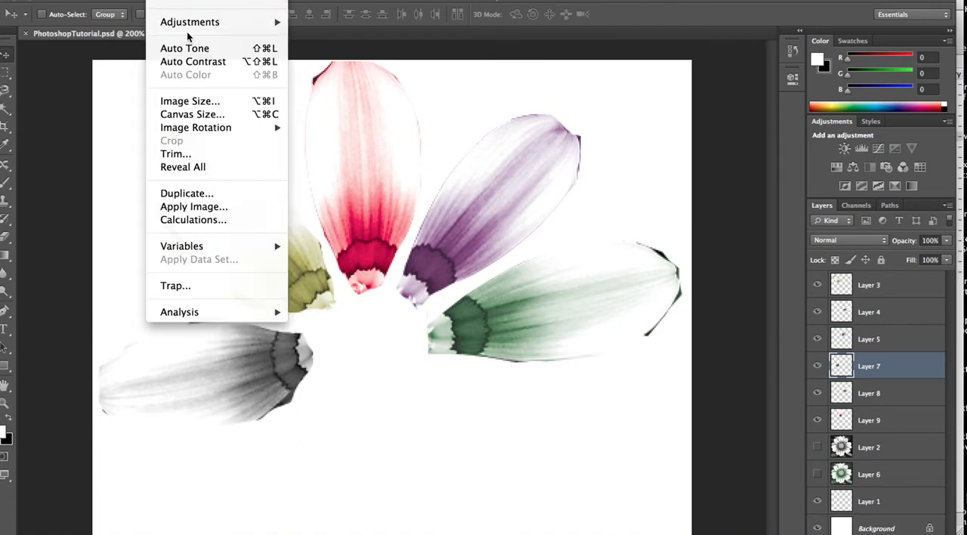
{"action": "mouse_move", "coordinate": [219, 22]}
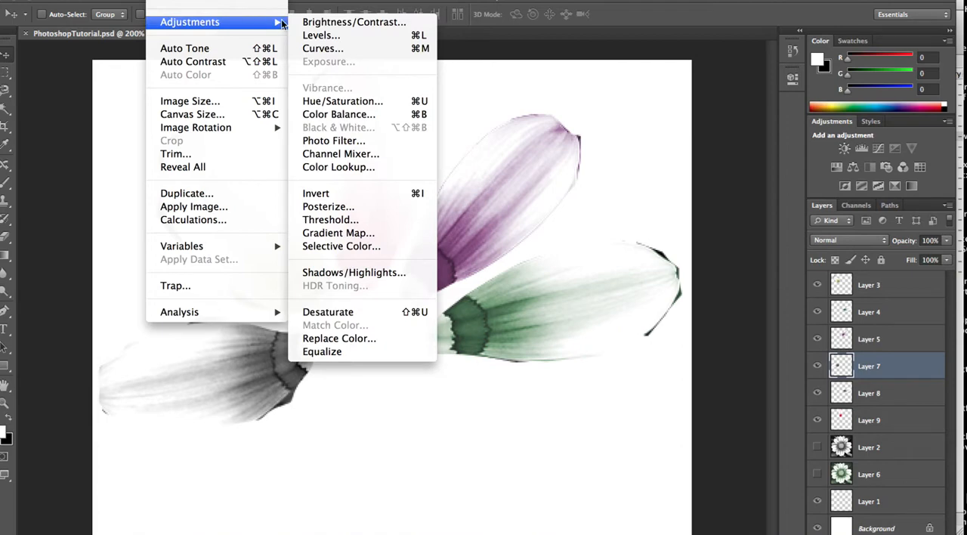
{"action": "left_click", "coordinate": [342, 102]}
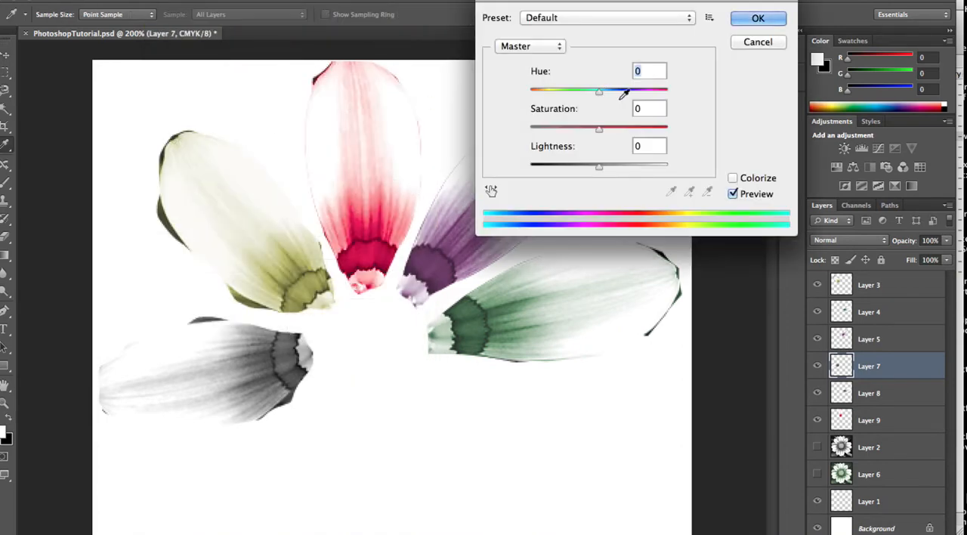
{"action": "left_click", "coordinate": [732, 179]}
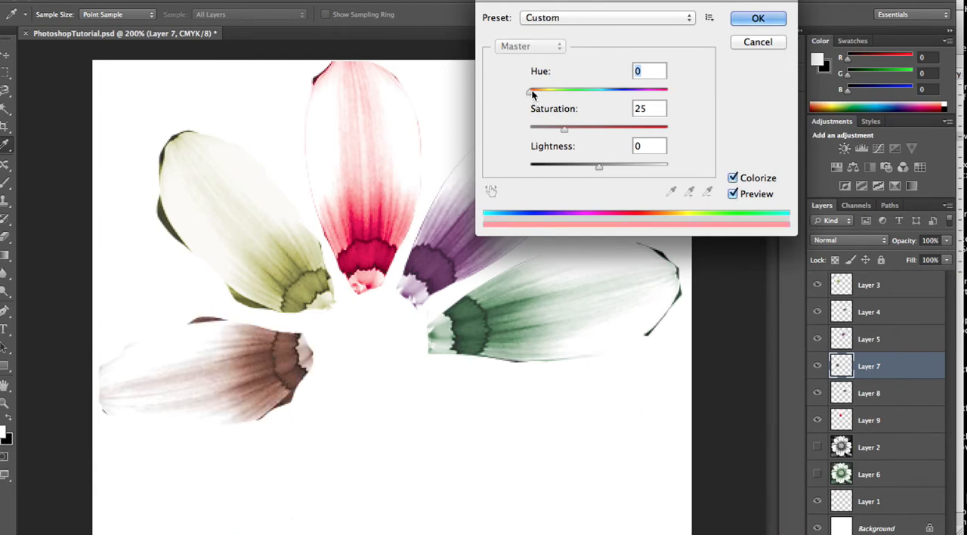
{"action": "left_click_drag", "start_coordinate": [530, 93], "coordinate": [629, 110]}
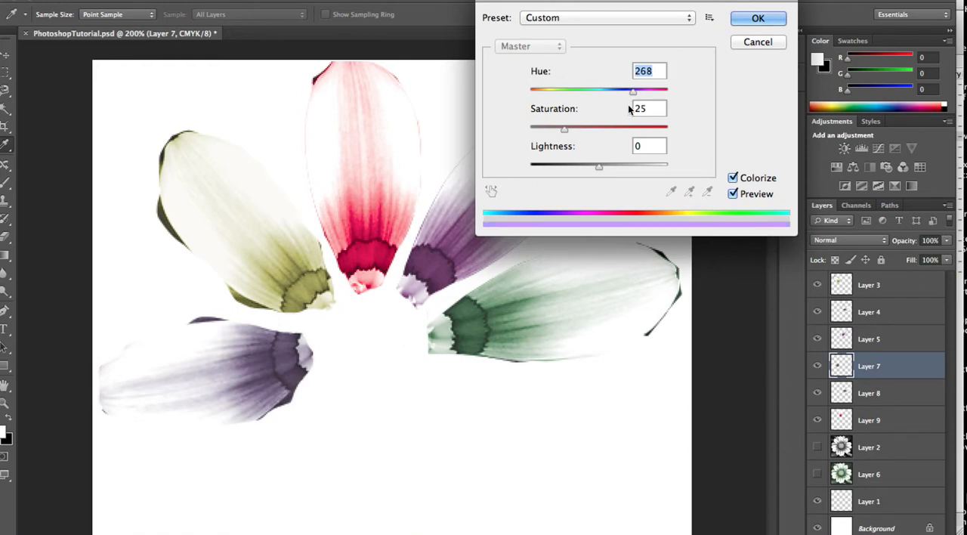
{"action": "left_click", "coordinate": [635, 130]}
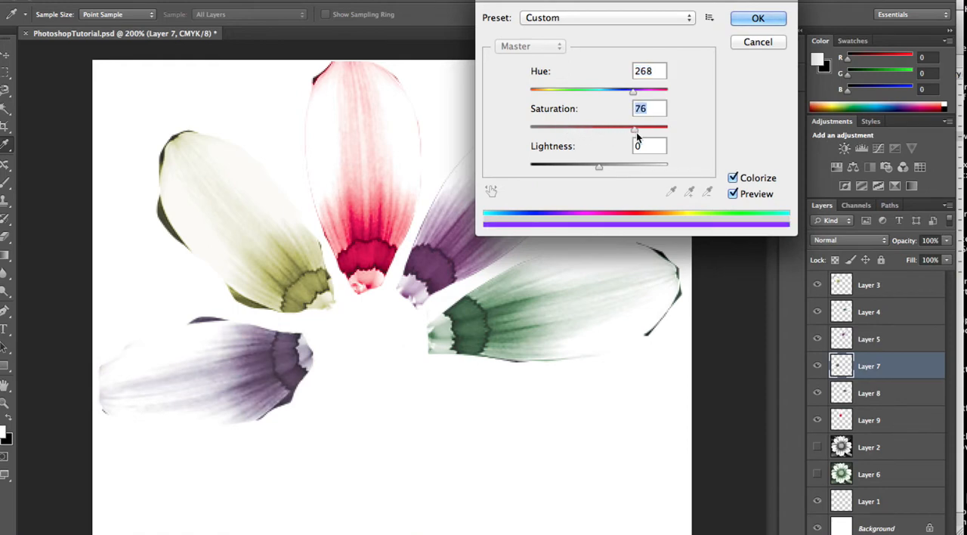
{"action": "left_click", "coordinate": [758, 28]}
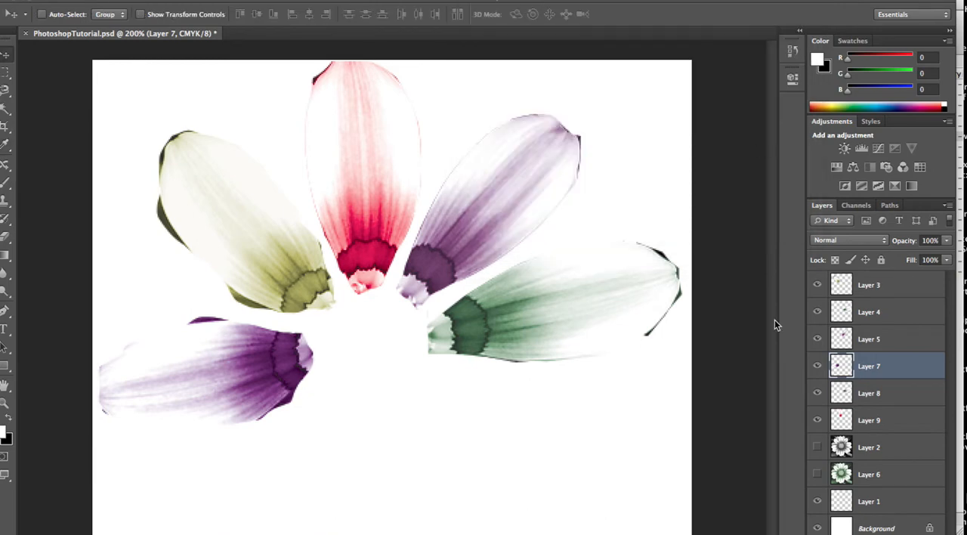
Make Layer 2 visible, and move it to the top of the layer stack and back below Layer 9
{"action": "left_click", "coordinate": [816, 474]}
{"action": "left_click", "coordinate": [816, 447]}
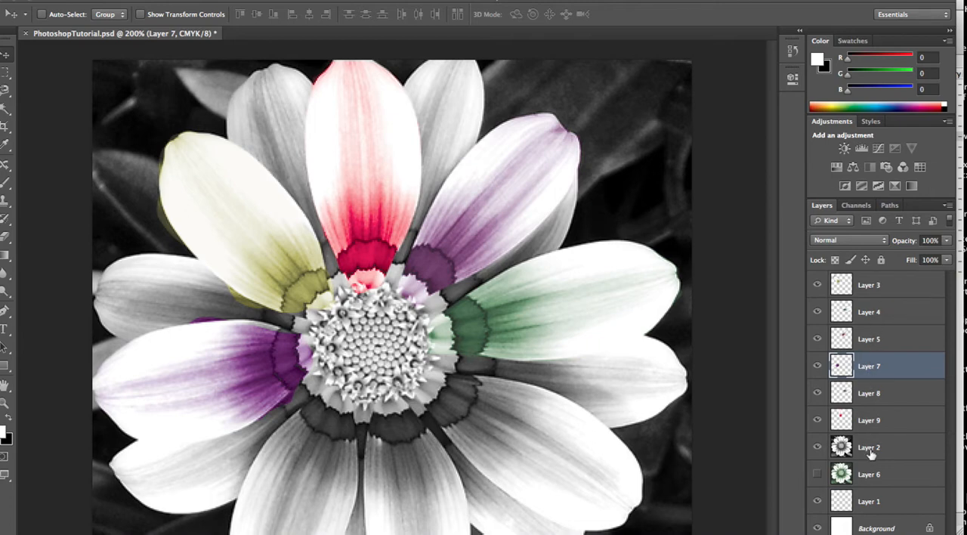
{"action": "left_click_drag", "start_coordinate": [870, 398], "coordinate": [870, 404]}
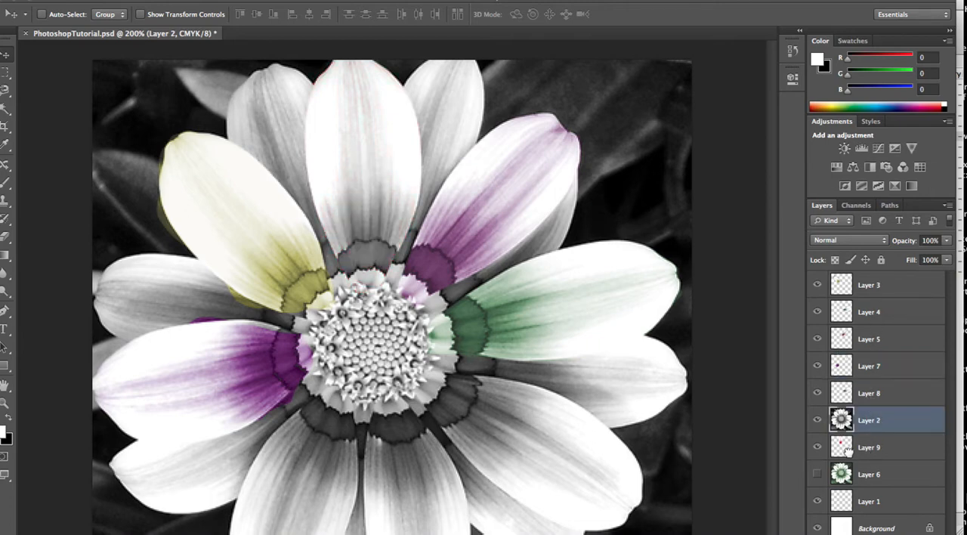
{"action": "left_click_drag", "start_coordinate": [871, 312], "coordinate": [872, 281]}
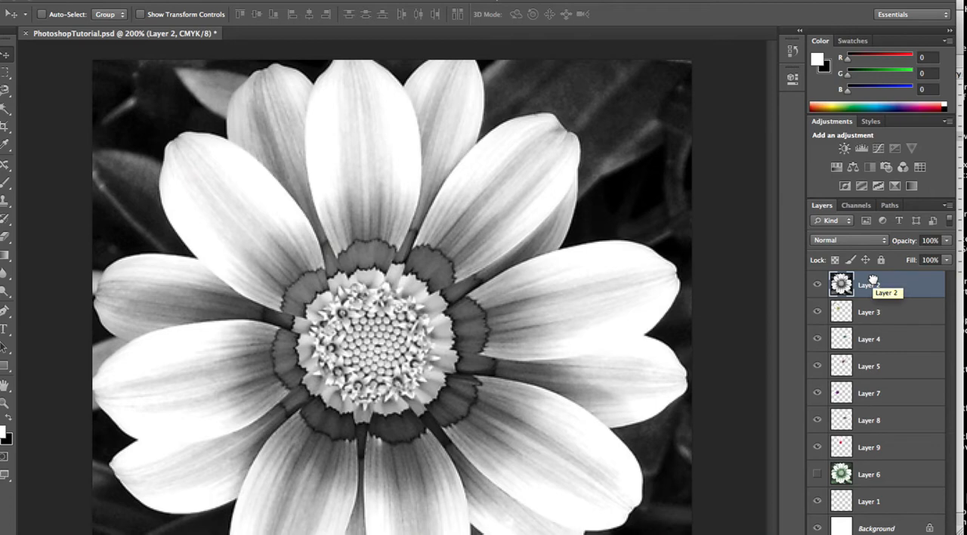
{"action": "left_click_drag", "start_coordinate": [876, 284], "coordinate": [873, 451]}
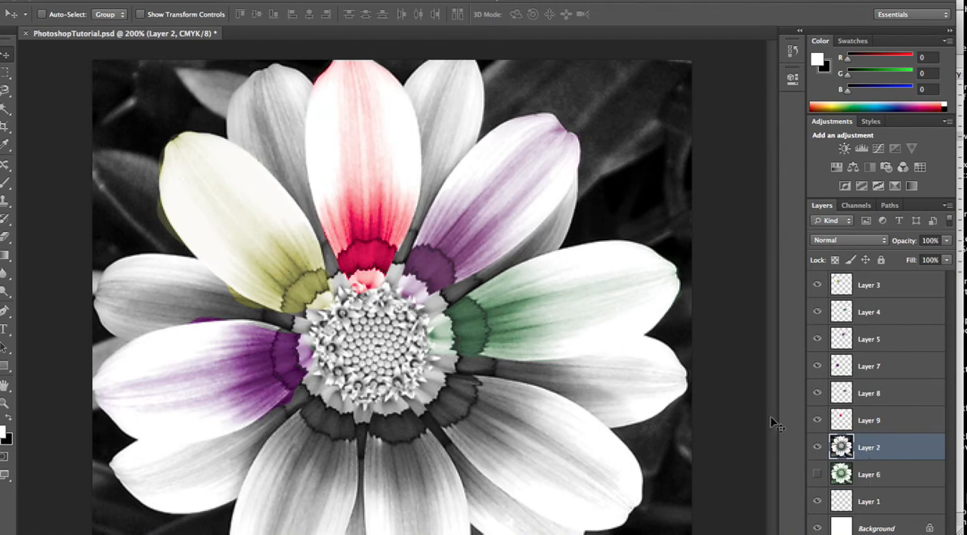
Move Layer 6 to the top of the layer stack, make it visible, and return it below Layer 2
{"action": "left_click", "coordinate": [817, 474]}
{"action": "key", "text": "super+minus"}
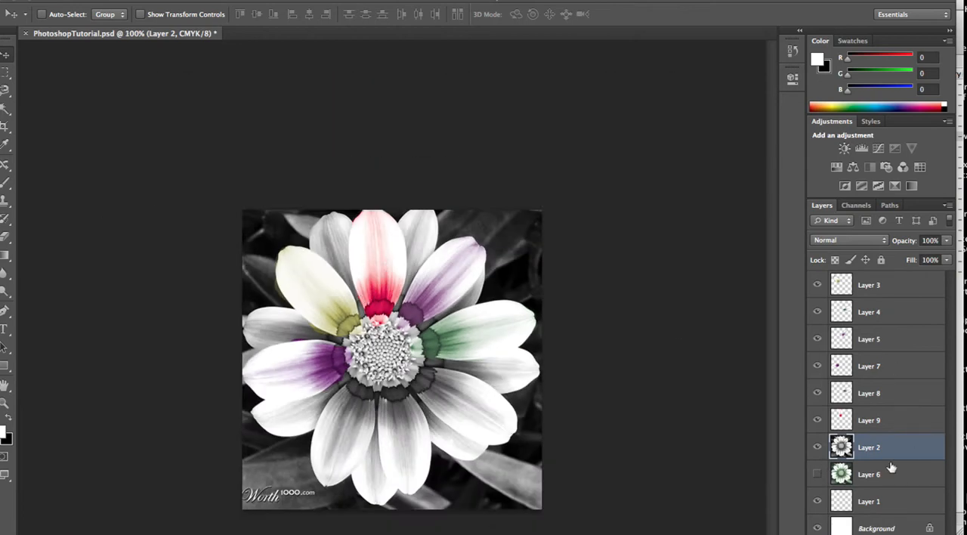
{"action": "left_click_drag", "start_coordinate": [870, 475], "coordinate": [869, 274]}
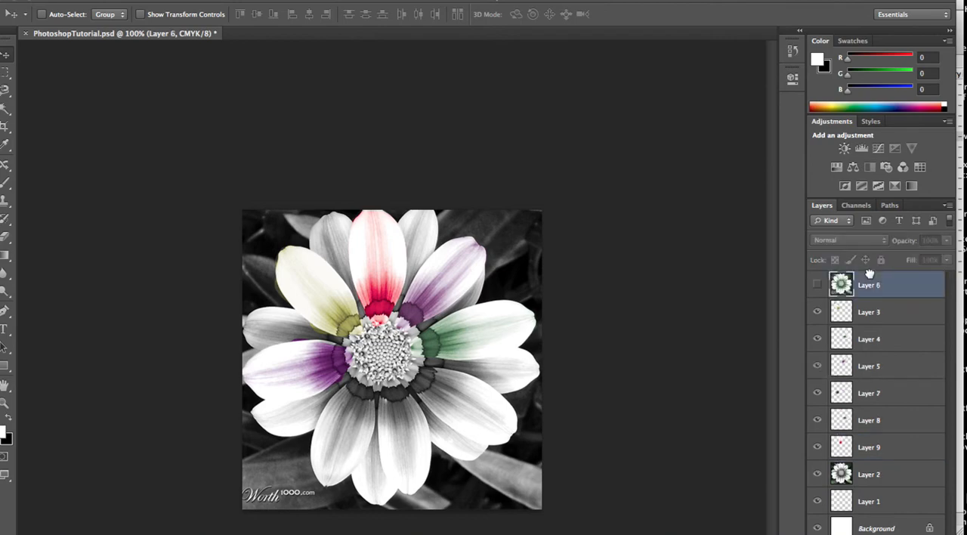
{"action": "left_click", "coordinate": [818, 285]}
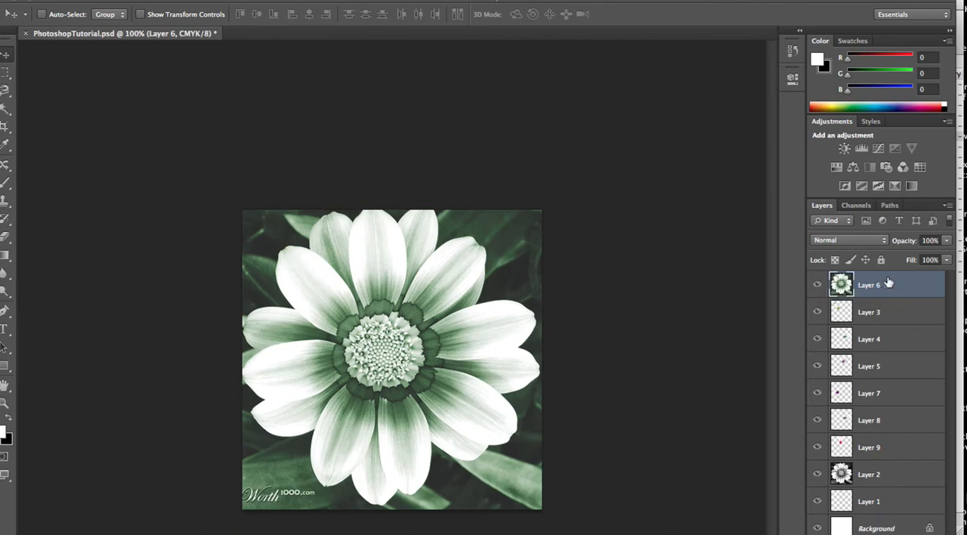
{"action": "left_click_drag", "start_coordinate": [889, 283], "coordinate": [884, 461]}
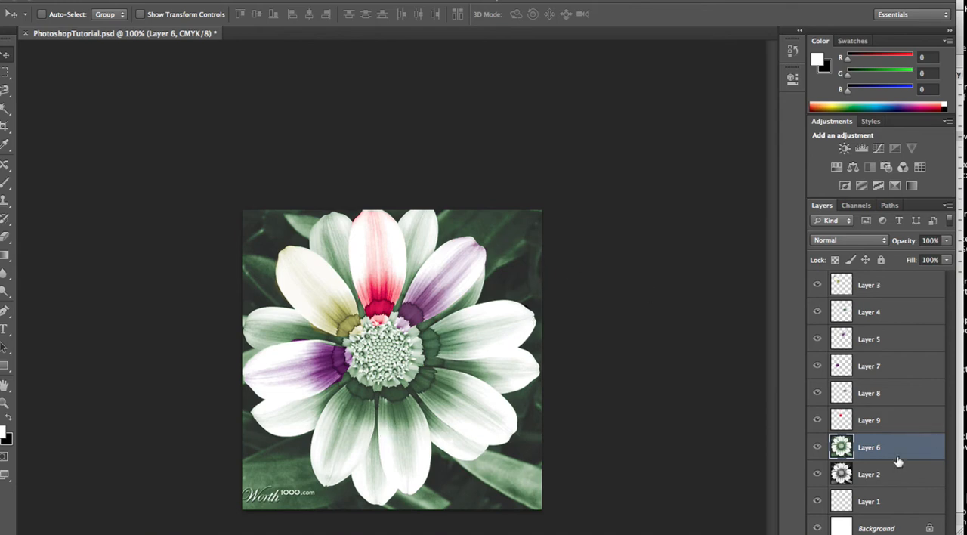
{"action": "left_click_drag", "start_coordinate": [890, 457], "coordinate": [885, 486]}
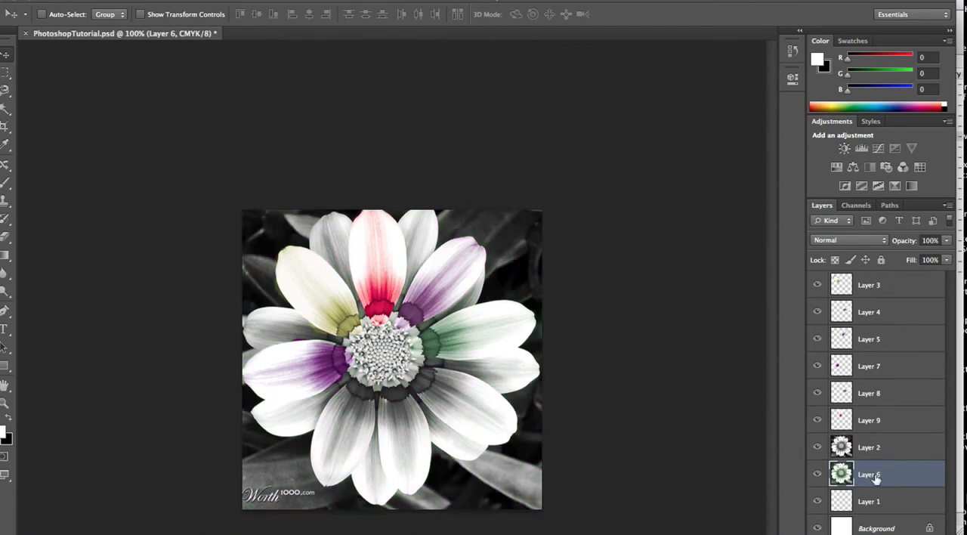
Select the whole image on Layer 2 with the Rectangular Marquee tool and copy it to a new layer
{"action": "left_click", "coordinate": [871, 454]}
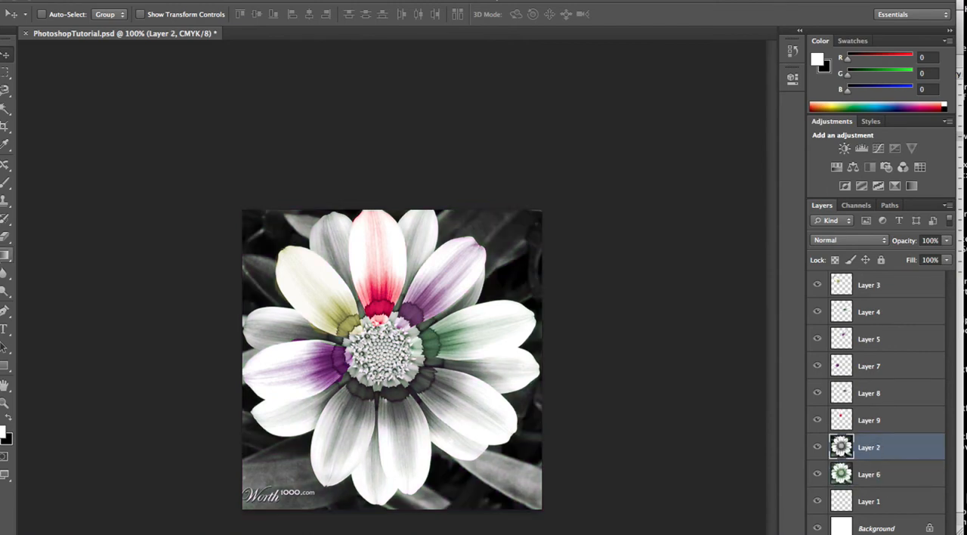
{"action": "left_click", "coordinate": [6, 72]}
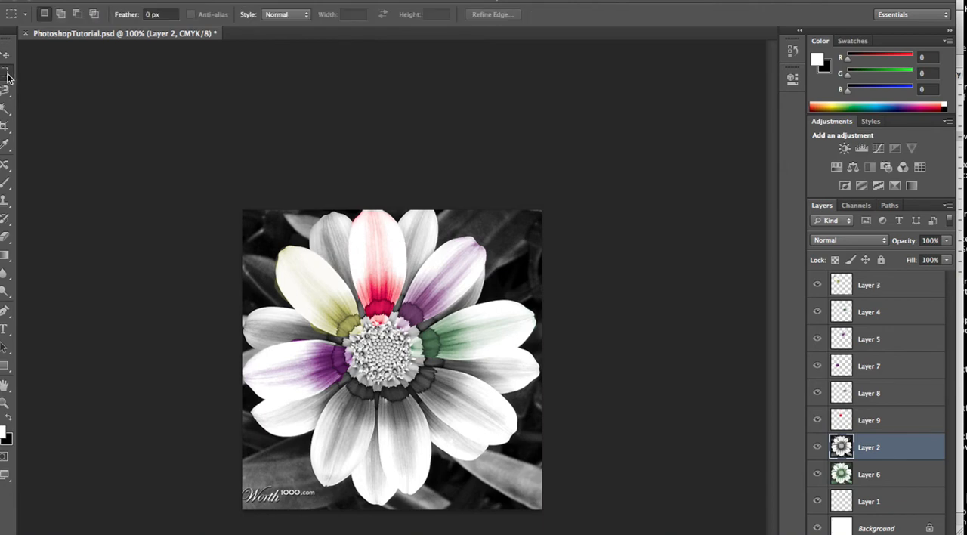
{"action": "left_click", "coordinate": [55, 71]}
{"action": "left_click_drag", "start_coordinate": [201, 181], "coordinate": [570, 525]}
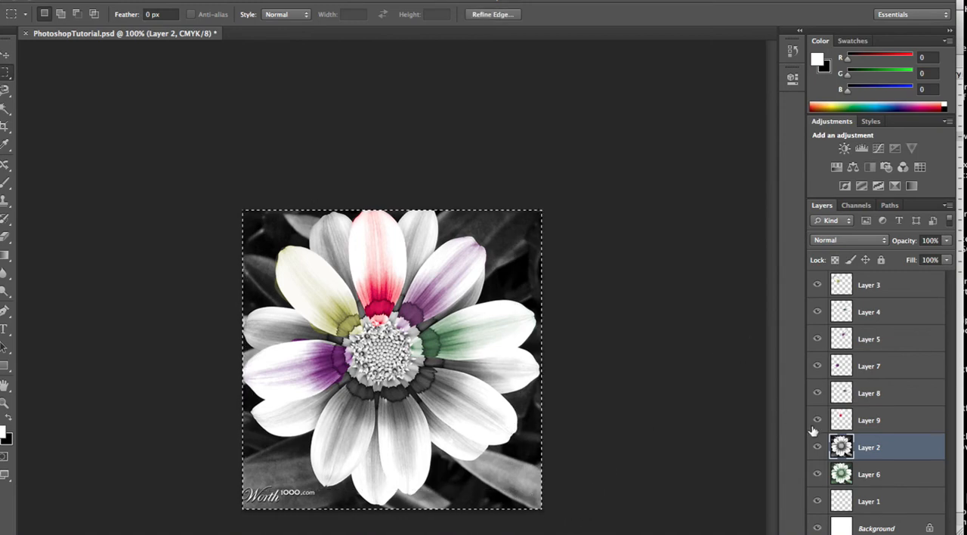
{"action": "key", "text": "ctrl+j"}
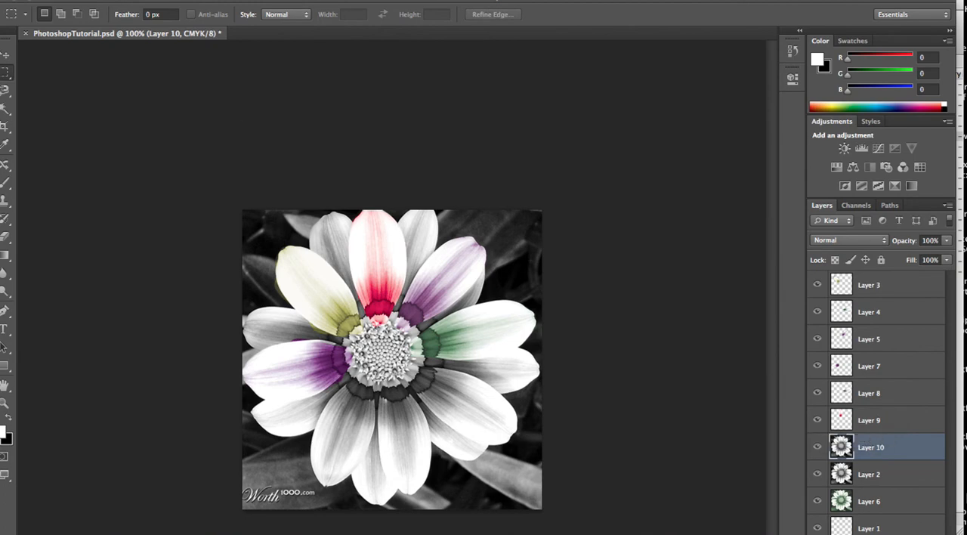
Colorize the full flower copy on Layer 10 using Hue/Saturation with hue 108 and saturation 44
{"action": "left_click", "coordinate": [163, 1]}
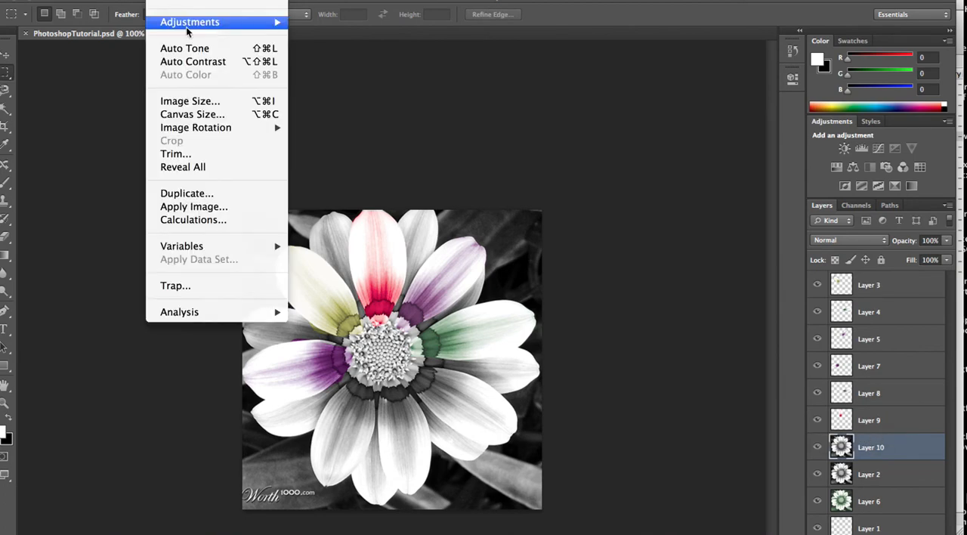
{"action": "mouse_move", "coordinate": [185, 28]}
{"action": "left_click", "coordinate": [376, 99]}
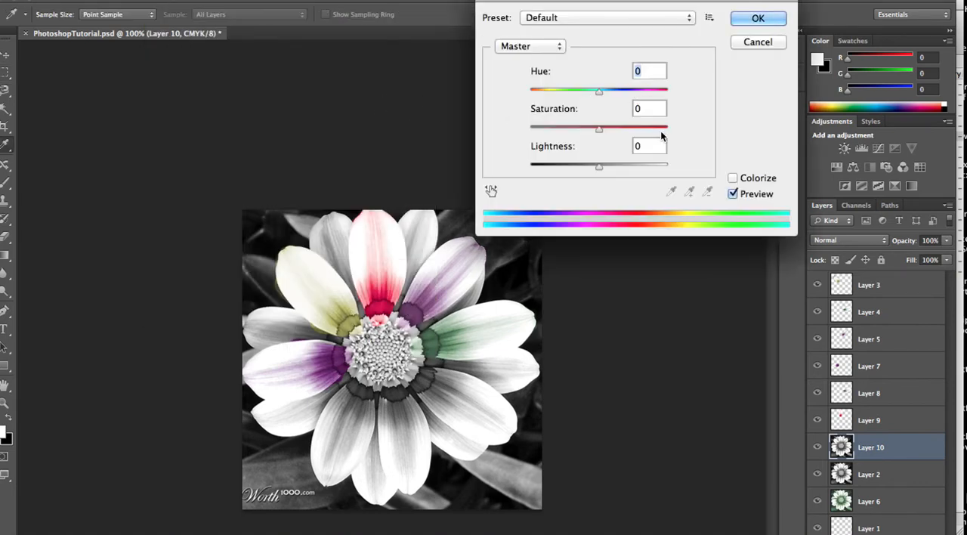
{"action": "left_click", "coordinate": [732, 178]}
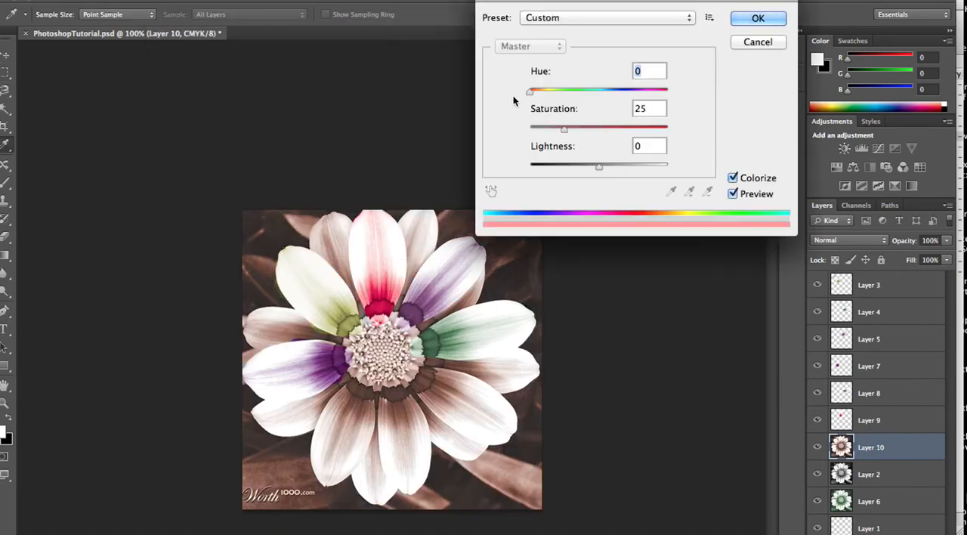
{"action": "left_click_drag", "start_coordinate": [531, 91], "coordinate": [572, 95]}
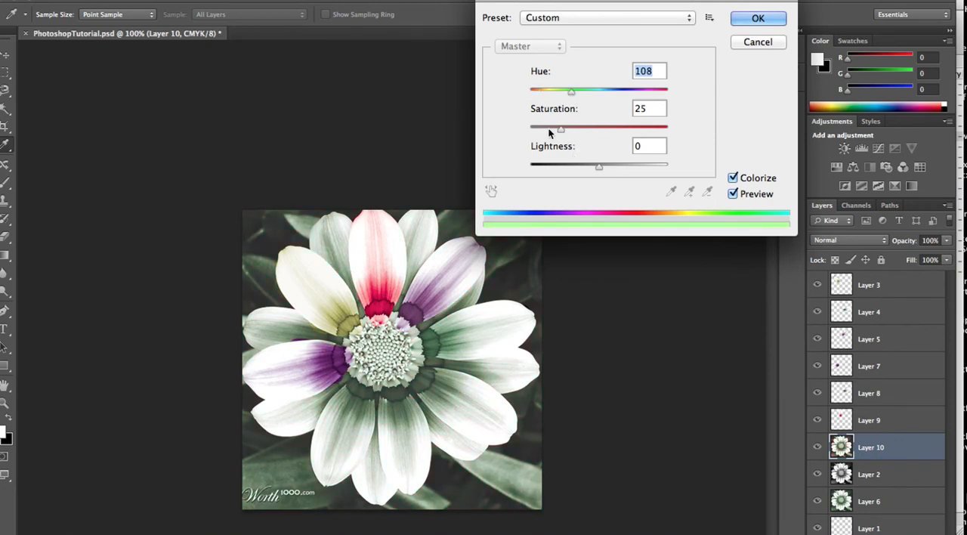
{"action": "left_click_drag", "start_coordinate": [559, 130], "coordinate": [592, 140]}
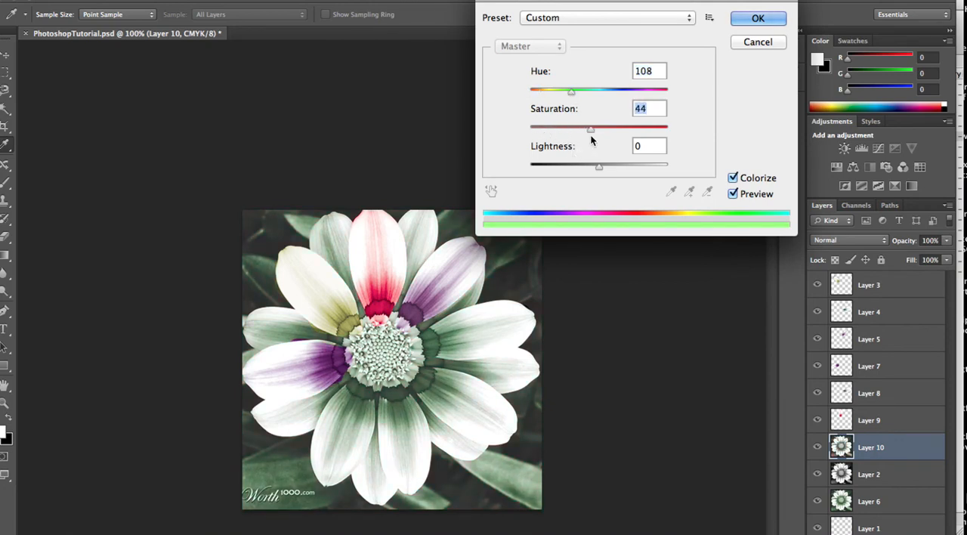
{"action": "left_click", "coordinate": [756, 18]}
{"action": "key", "text": "m"}
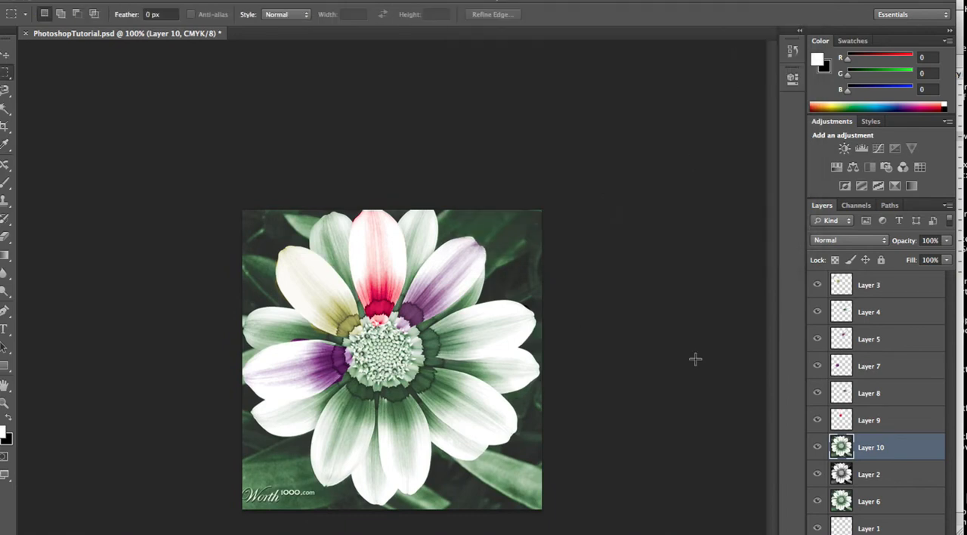
Copy the flower's upper-right petal from Layer 2 to a new layer using the Magnetic Lasso, and place it directly above Layer 10
{"action": "left_click", "coordinate": [869, 479]}
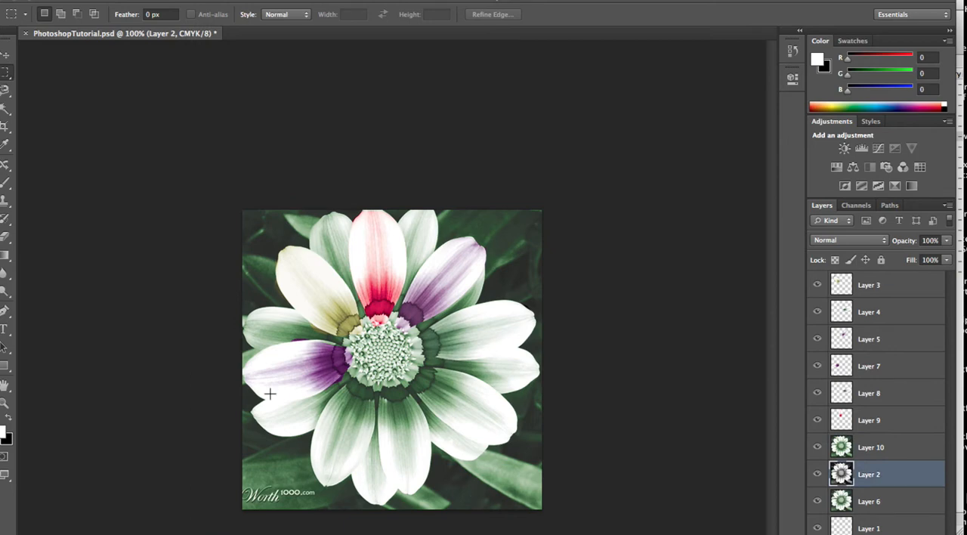
{"action": "left_click", "coordinate": [7, 90]}
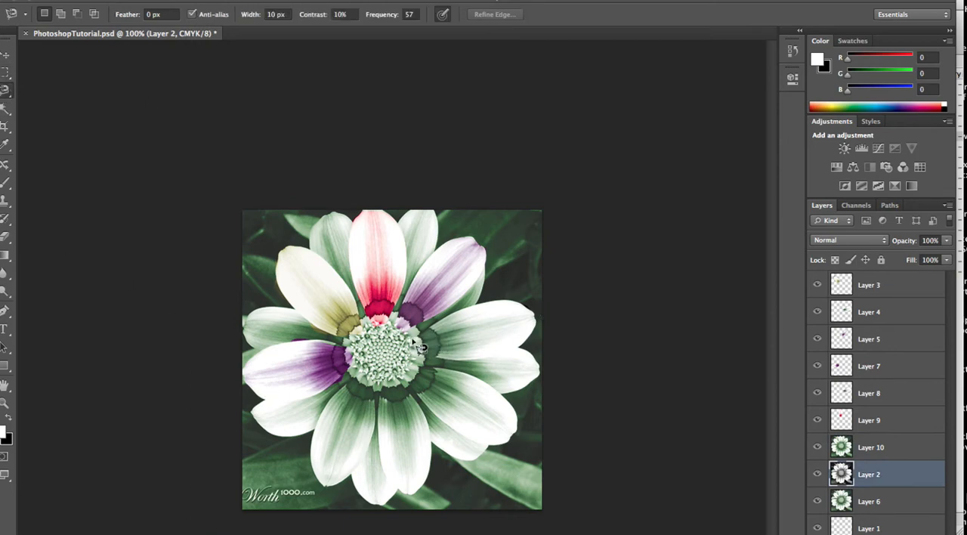
{"action": "left_click", "coordinate": [457, 319]}
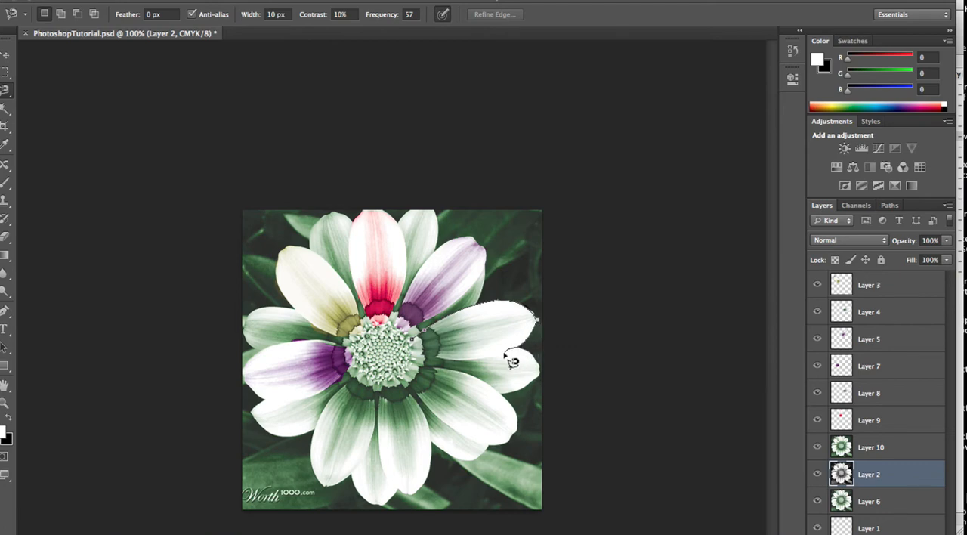
{"action": "left_click", "coordinate": [418, 348]}
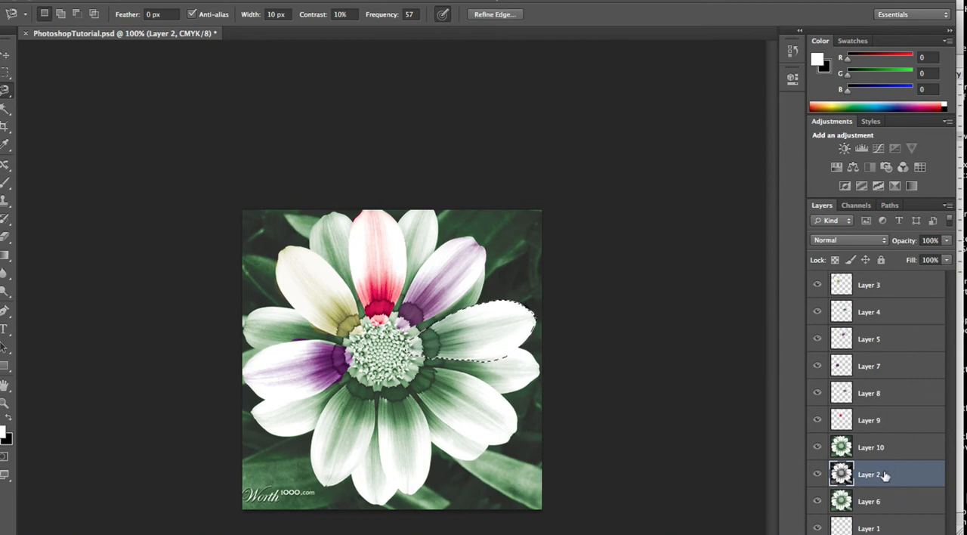
{"action": "key", "text": "ctrl+j"}
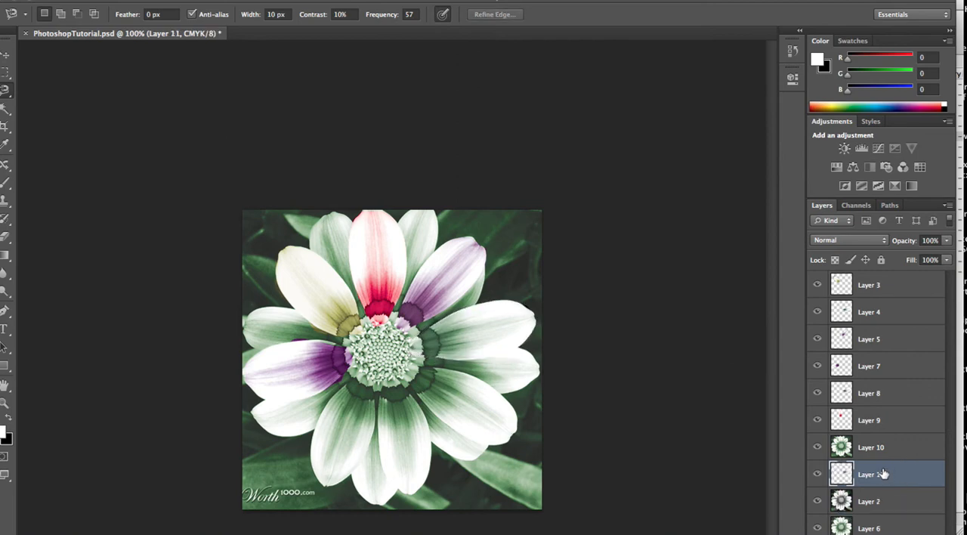
{"action": "left_click_drag", "start_coordinate": [877, 439], "coordinate": [875, 430]}
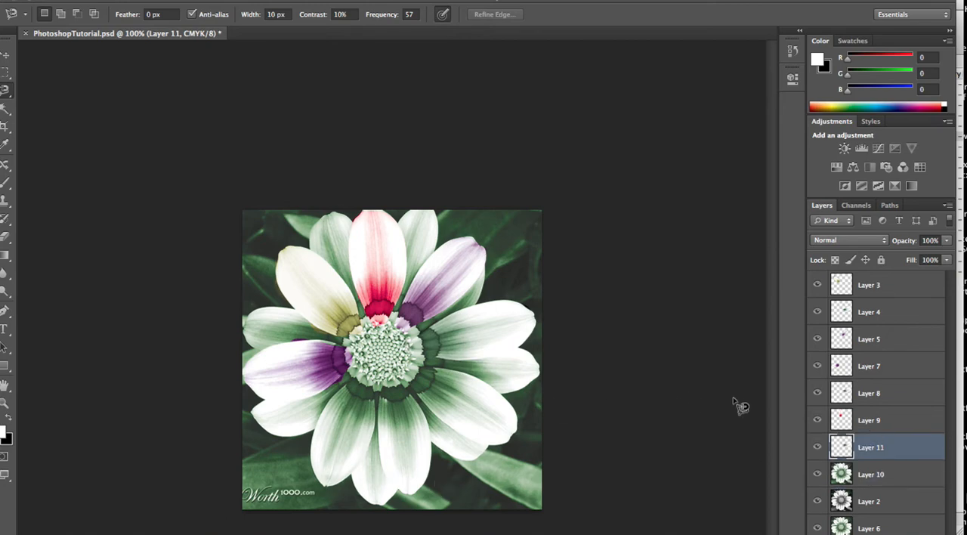
Colorize the newly copied petal on Layer 11 using Hue/Saturation with hue 128 and saturation 25
{"action": "left_click", "coordinate": [161, 0]}
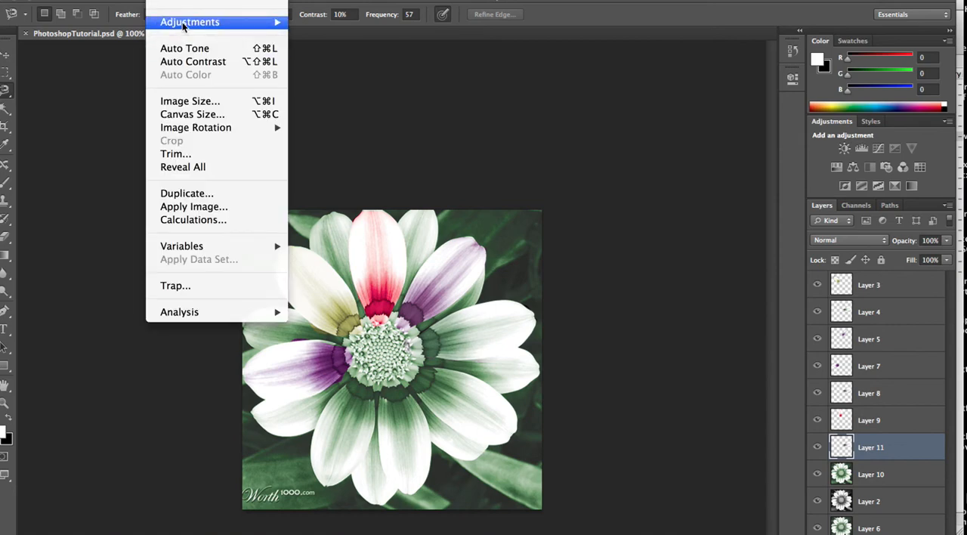
{"action": "mouse_move", "coordinate": [183, 27]}
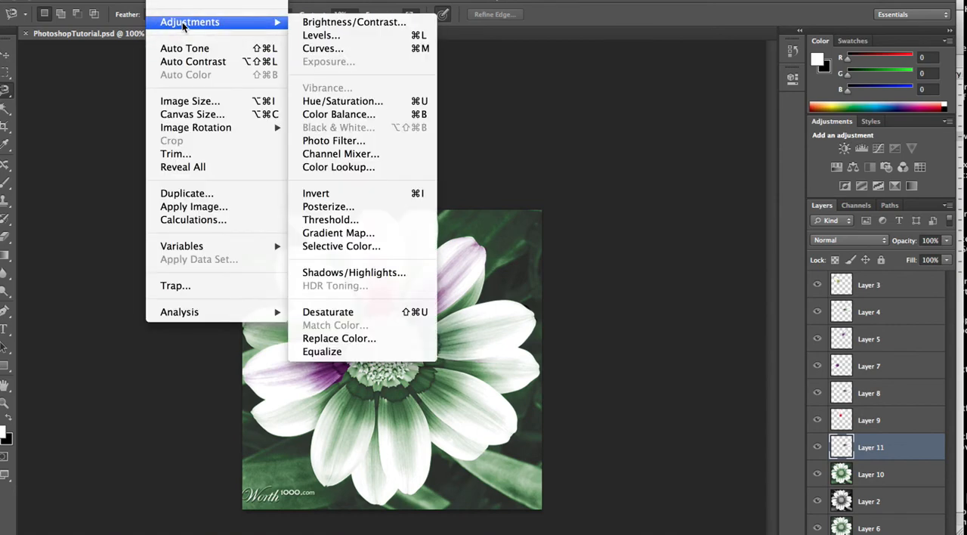
{"action": "left_click", "coordinate": [364, 106]}
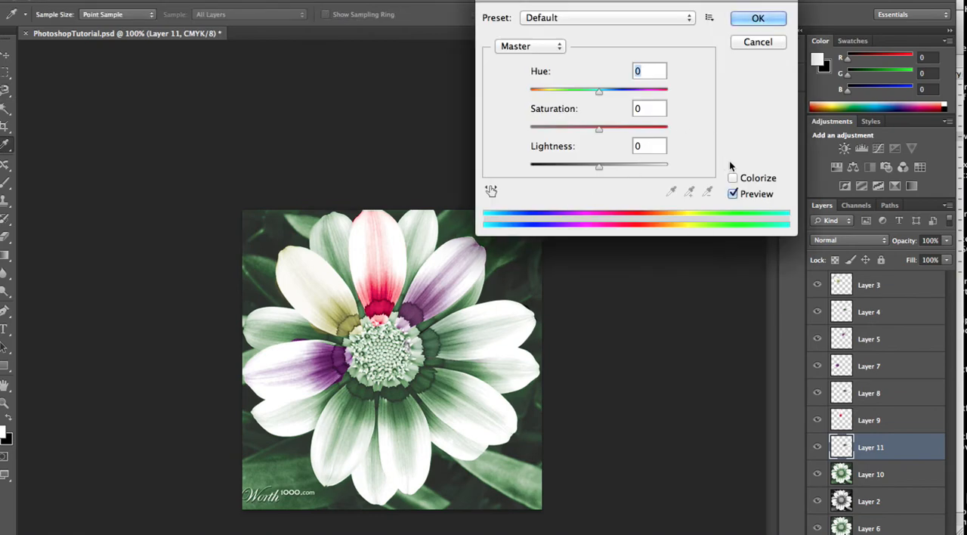
{"action": "left_click", "coordinate": [732, 178]}
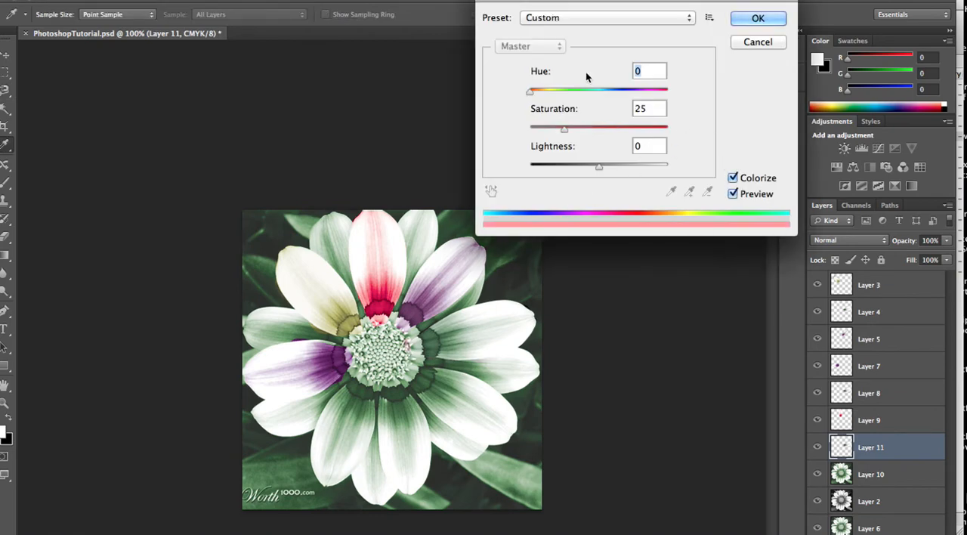
{"action": "left_click_drag", "start_coordinate": [528, 91], "coordinate": [579, 99]}
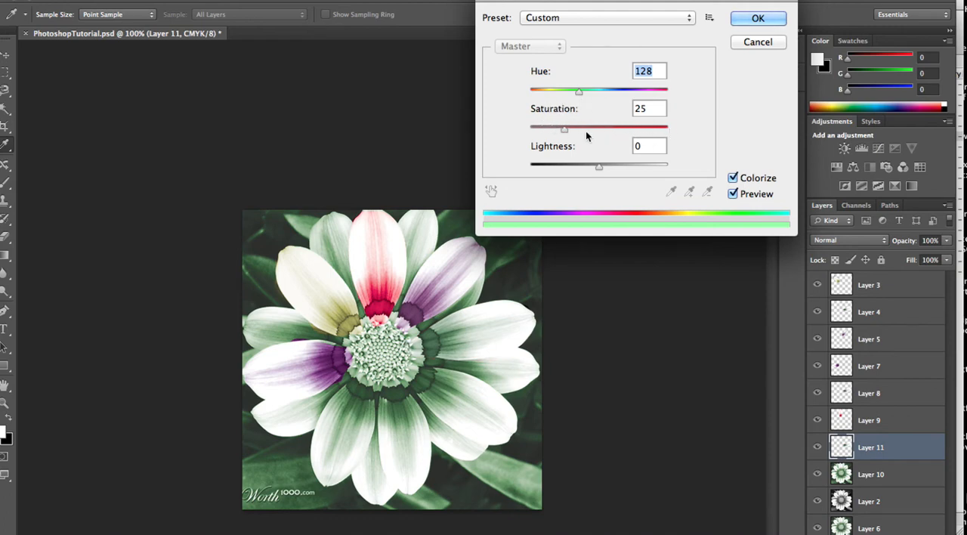
{"action": "left_click", "coordinate": [768, 24]}
{"action": "key", "text": "l"}
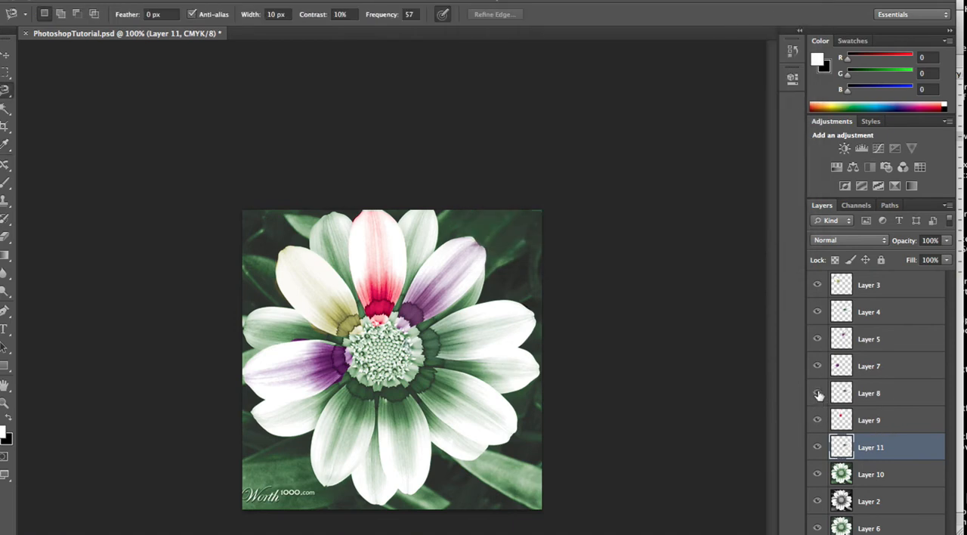
Move Layer 11 directly below Layer 3 and colorize its petal using Hue/Saturation with hue 227 and saturation 70
{"action": "left_click_drag", "start_coordinate": [884, 434], "coordinate": [882, 299]}
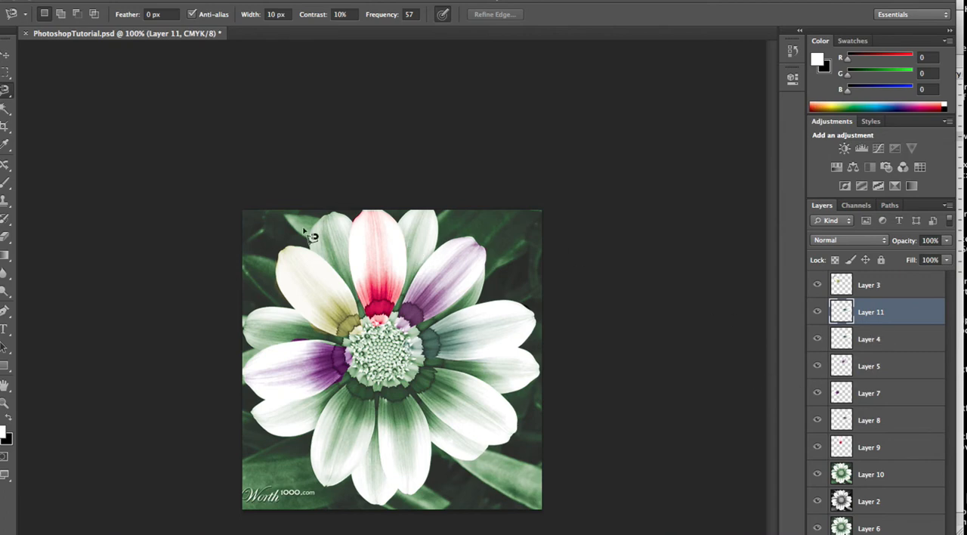
{"action": "left_click", "coordinate": [160, 0]}
{"action": "left_click", "coordinate": [160, 0]}
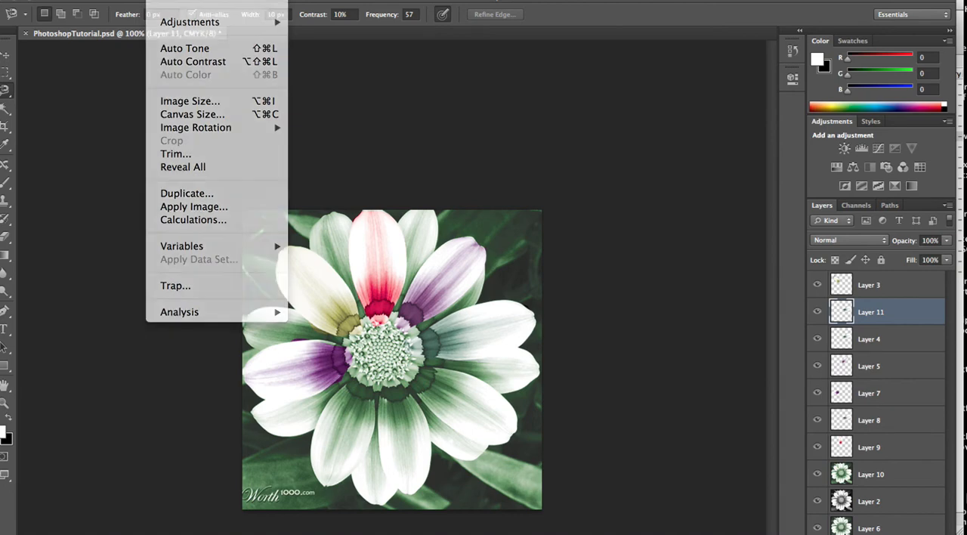
{"action": "left_click", "coordinate": [160, 0]}
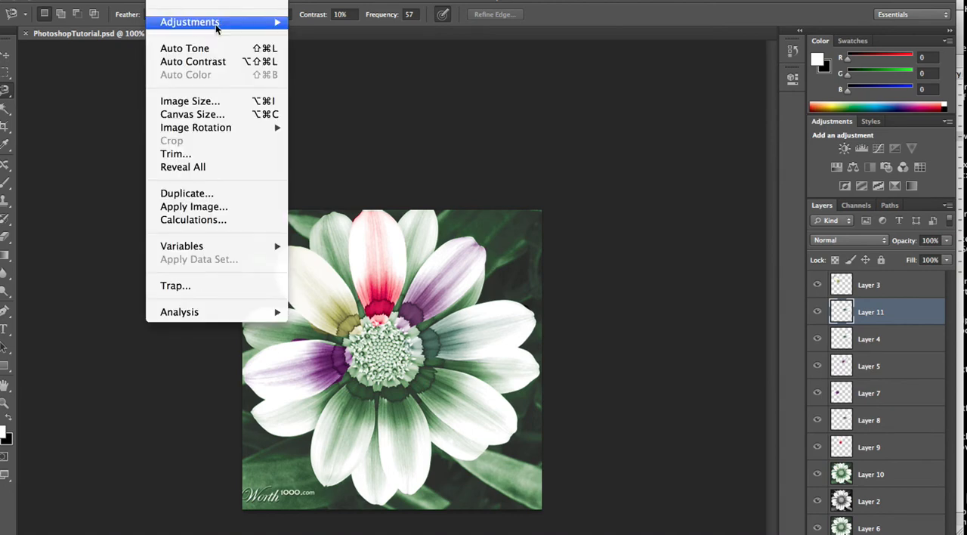
{"action": "mouse_move", "coordinate": [206, 22]}
{"action": "left_click", "coordinate": [393, 100]}
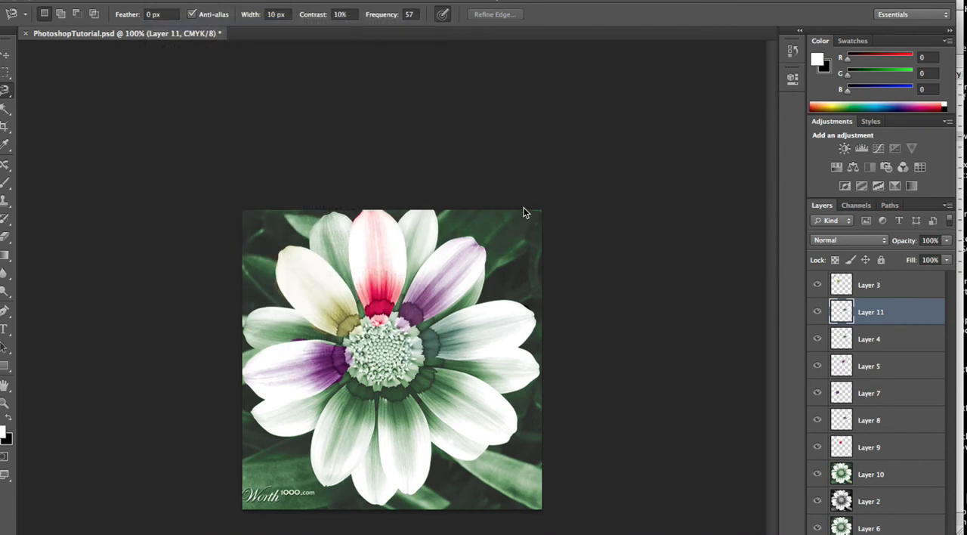
{"action": "left_click", "coordinate": [733, 180]}
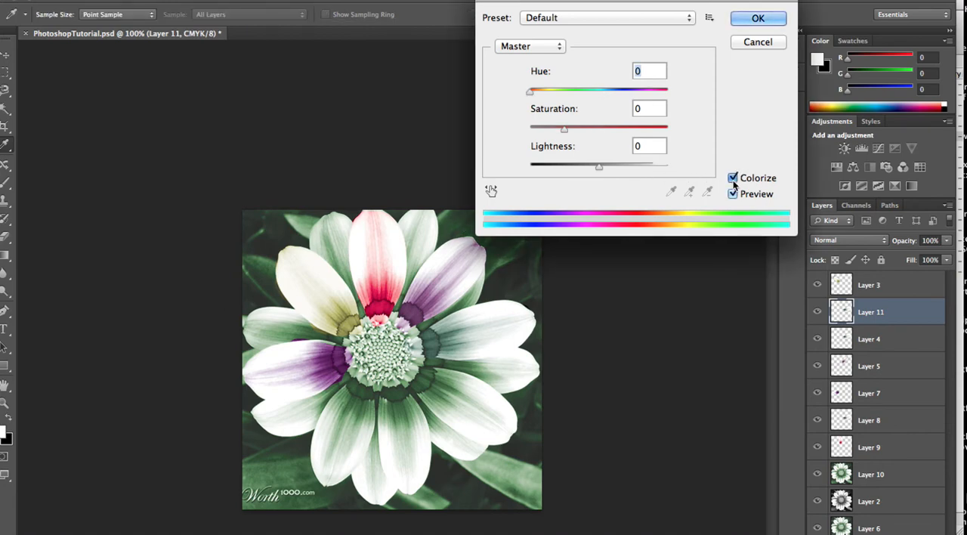
{"action": "left_click", "coordinate": [625, 129]}
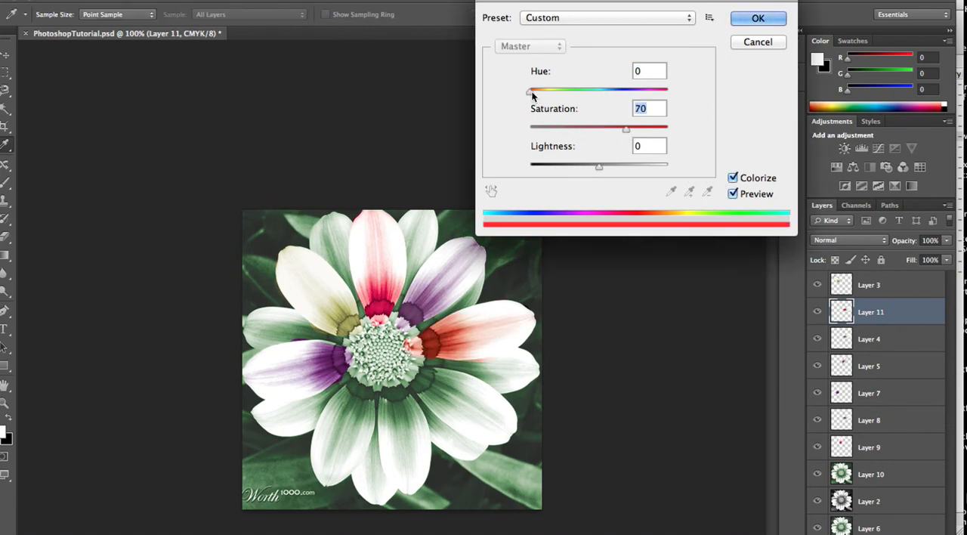
{"action": "left_click_drag", "start_coordinate": [553, 92], "coordinate": [617, 97]}
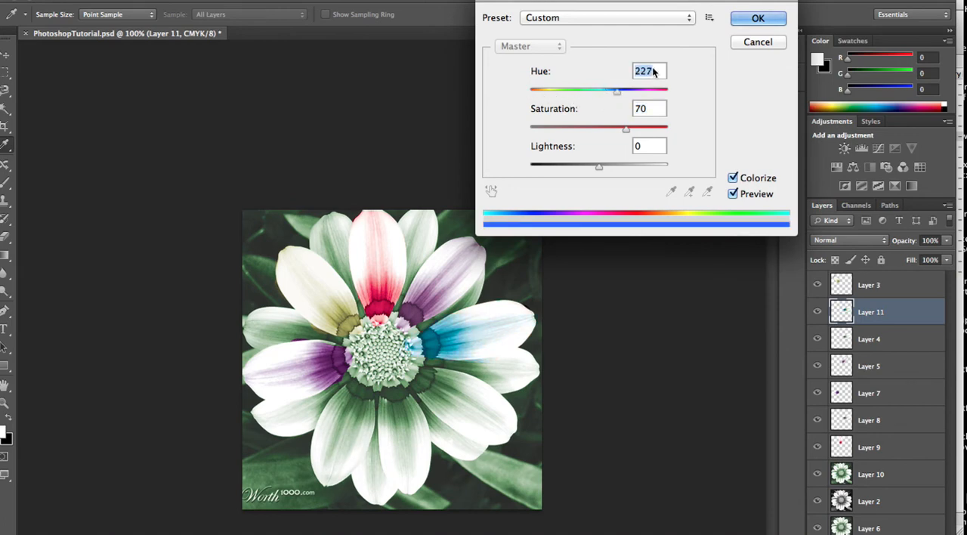
{"action": "left_click", "coordinate": [769, 20]}
{"action": "key", "text": "l"}
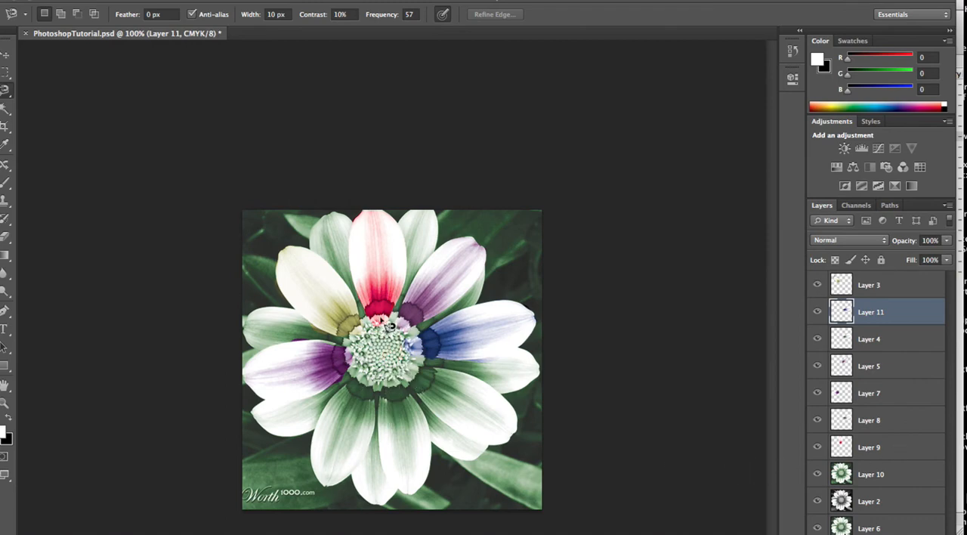
Copy the flower's centre from Layer 2 to a new layer using the Magnetic Lasso, and move it to the top of the layer stack
{"action": "left_click", "coordinate": [867, 502]}
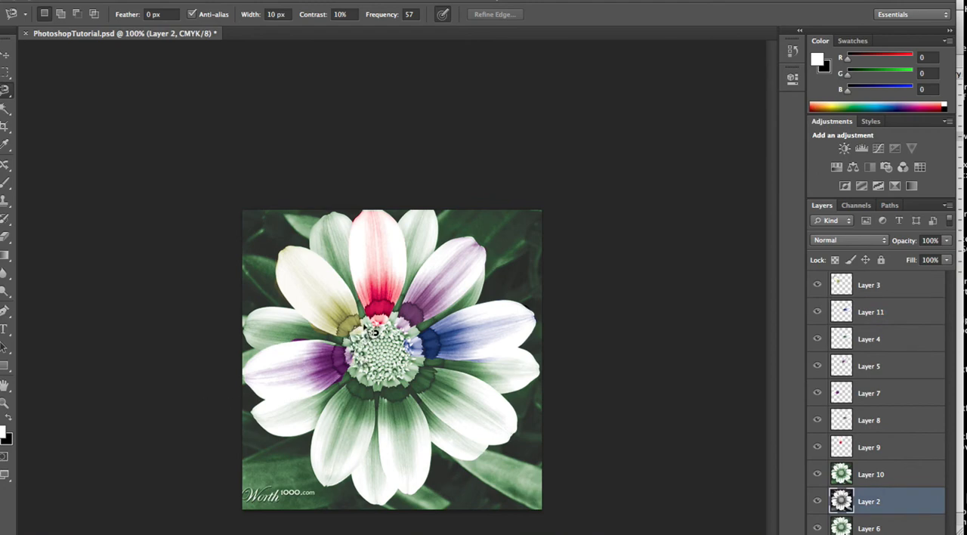
{"action": "left_click", "coordinate": [383, 317]}
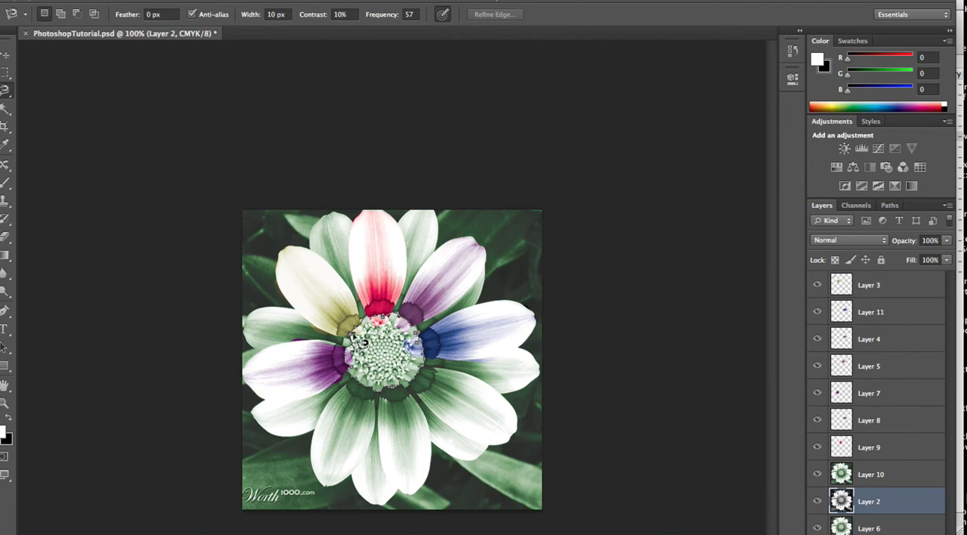
{"action": "left_click", "coordinate": [364, 343]}
{"action": "key", "text": "ctrl+j"}
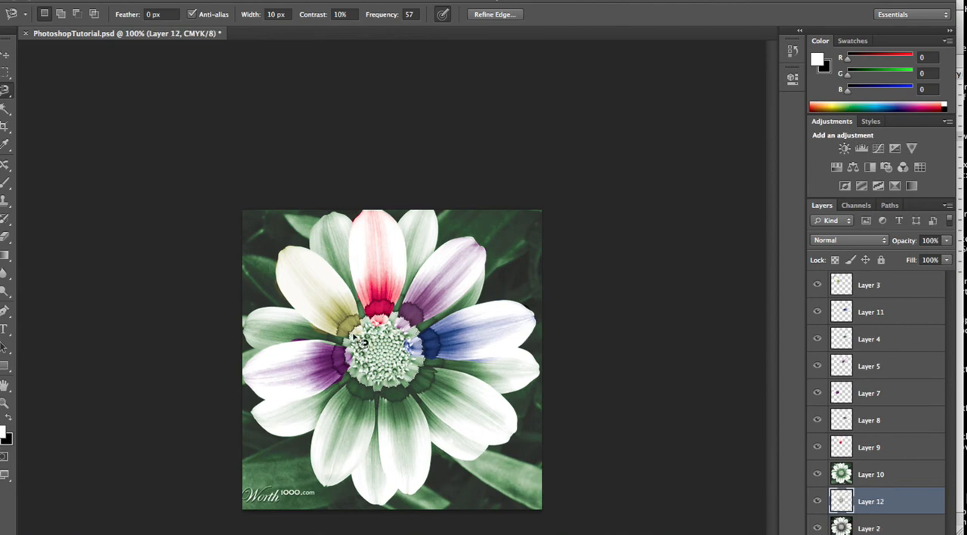
{"action": "left_click_drag", "start_coordinate": [906, 501], "coordinate": [896, 274]}
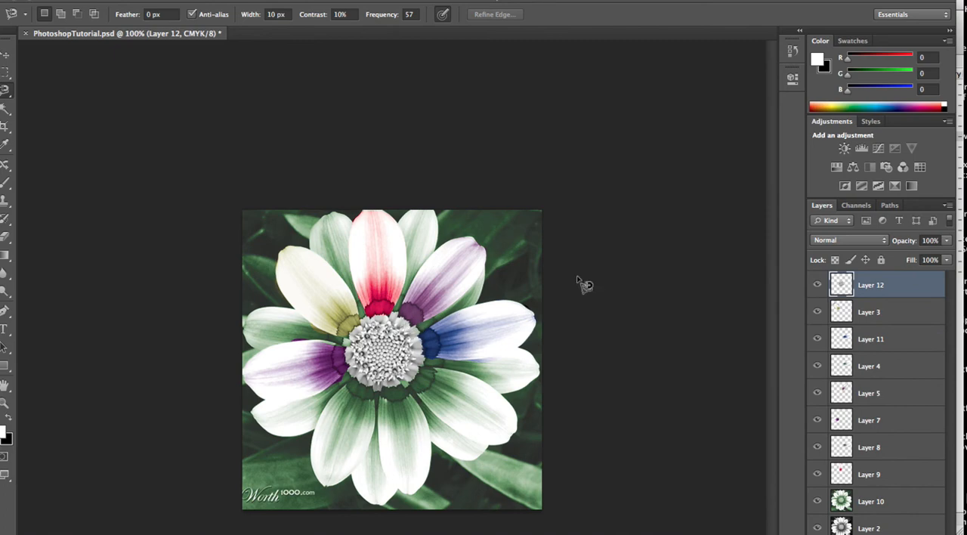
Toggle the visibility of Layer 12 to compare the image with and without the copied flower centre
{"action": "left_click", "coordinate": [818, 285]}
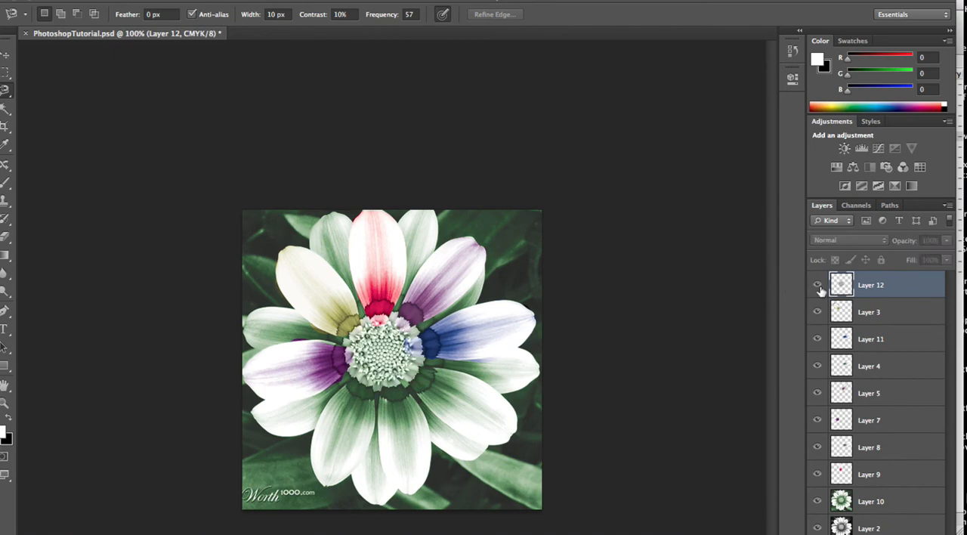
{"action": "left_click", "coordinate": [819, 287]}
{"action": "left_click", "coordinate": [818, 287]}
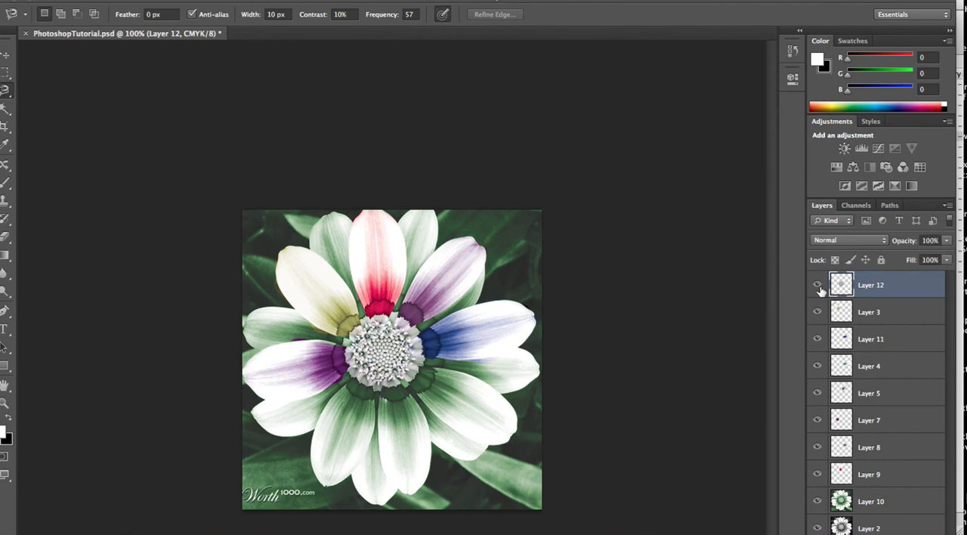
Colorize the copied flower centre on Layer 12 using Hue/Saturation with hue 67, saturation 92 and lightness -45
{"action": "left_click", "coordinate": [161, 0]}
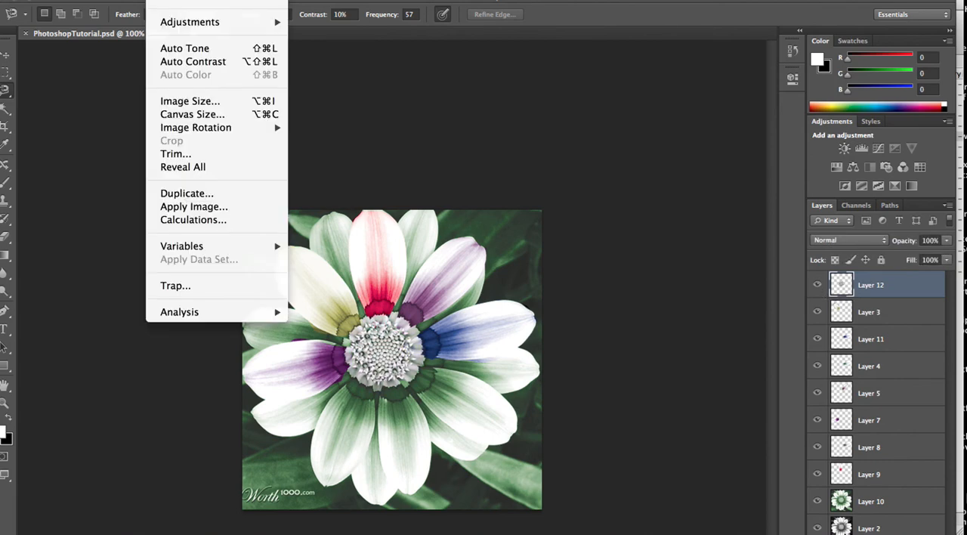
{"action": "mouse_move", "coordinate": [214, 26]}
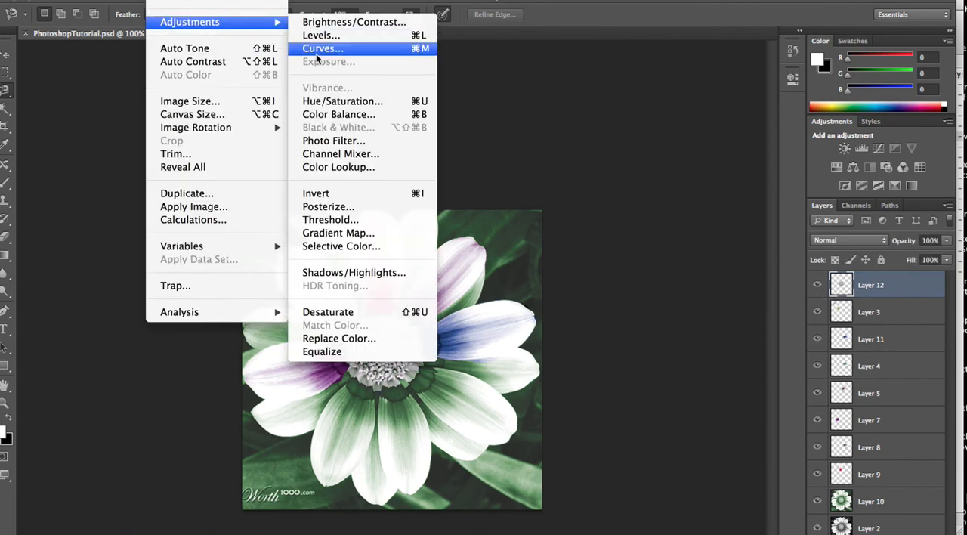
{"action": "left_click", "coordinate": [359, 101]}
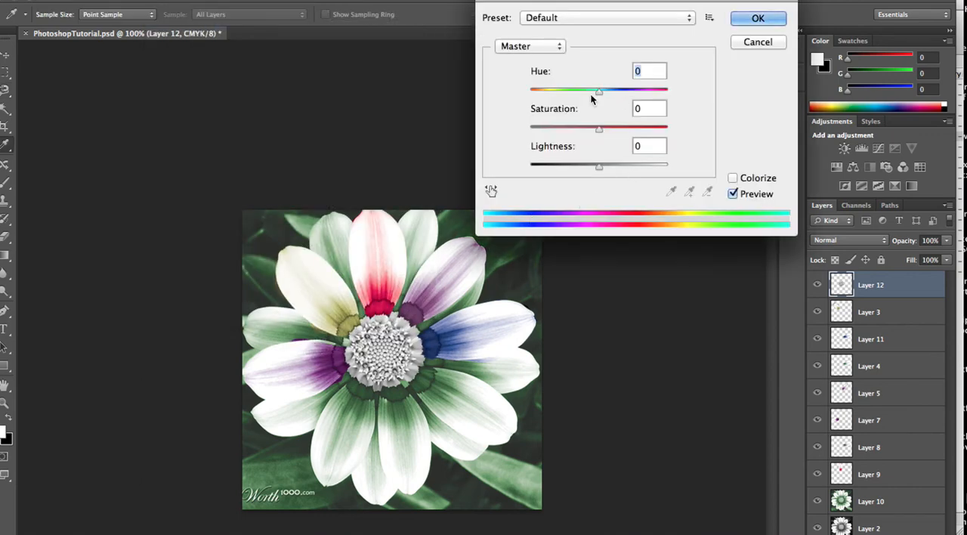
{"action": "left_click_drag", "start_coordinate": [597, 95], "coordinate": [593, 96]}
{"action": "left_click", "coordinate": [558, 91]}
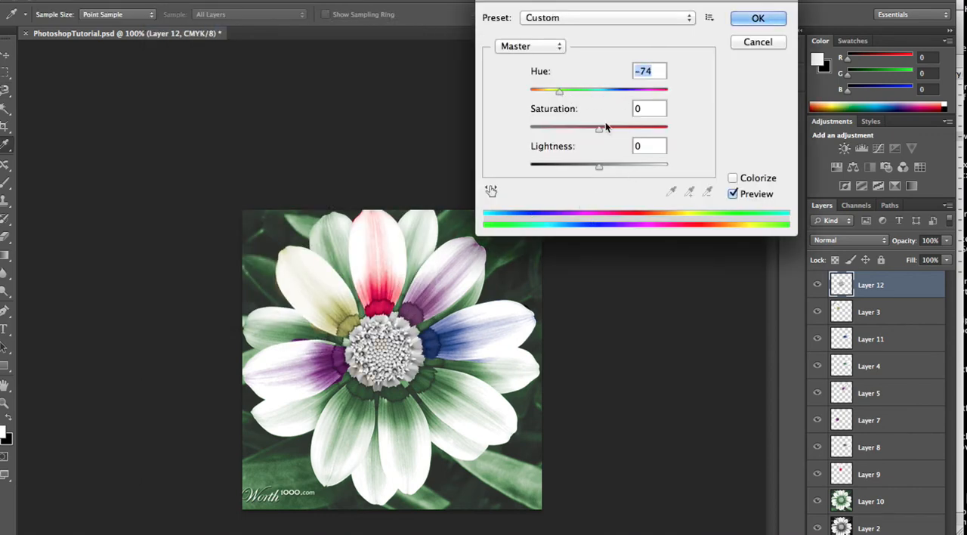
{"action": "left_click", "coordinate": [733, 178]}
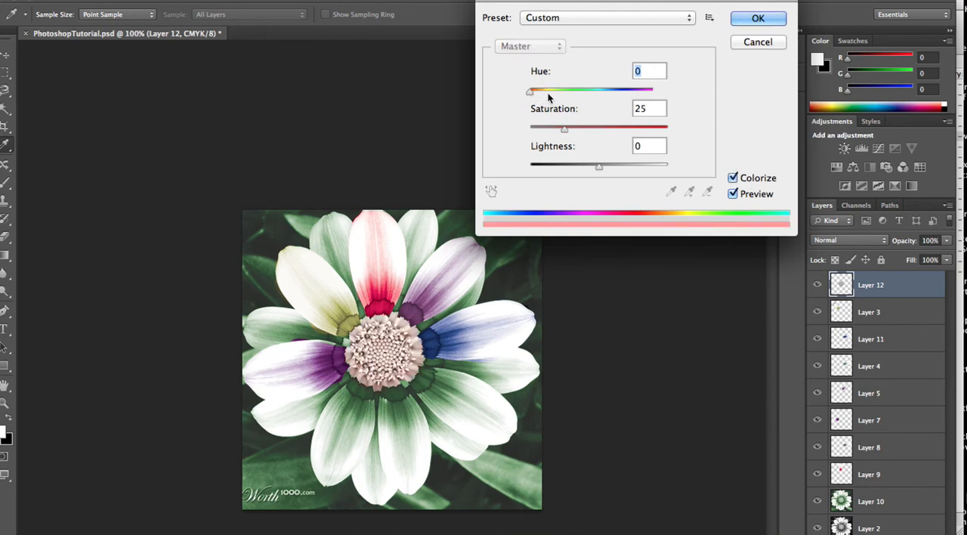
{"action": "left_click_drag", "start_coordinate": [558, 91], "coordinate": [570, 99]}
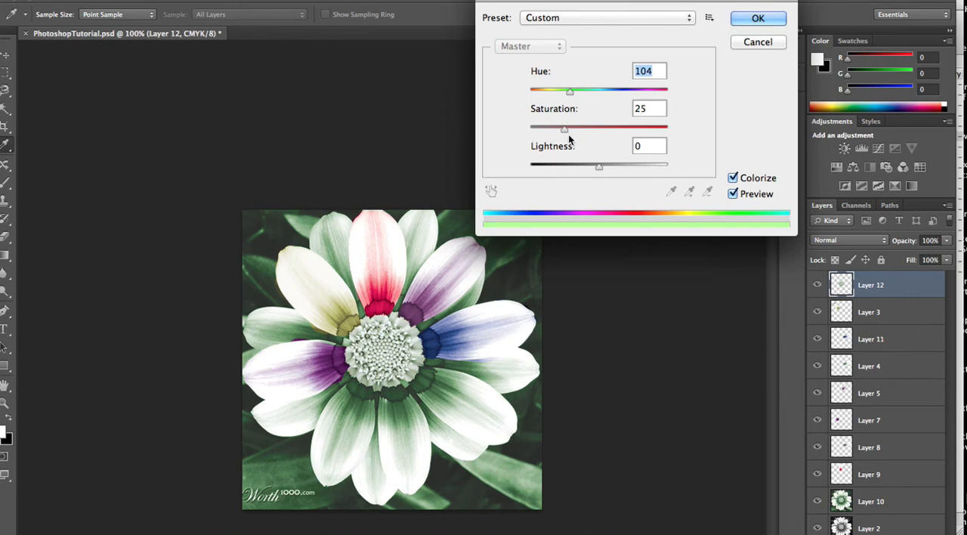
{"action": "left_click_drag", "start_coordinate": [589, 132], "coordinate": [656, 128]}
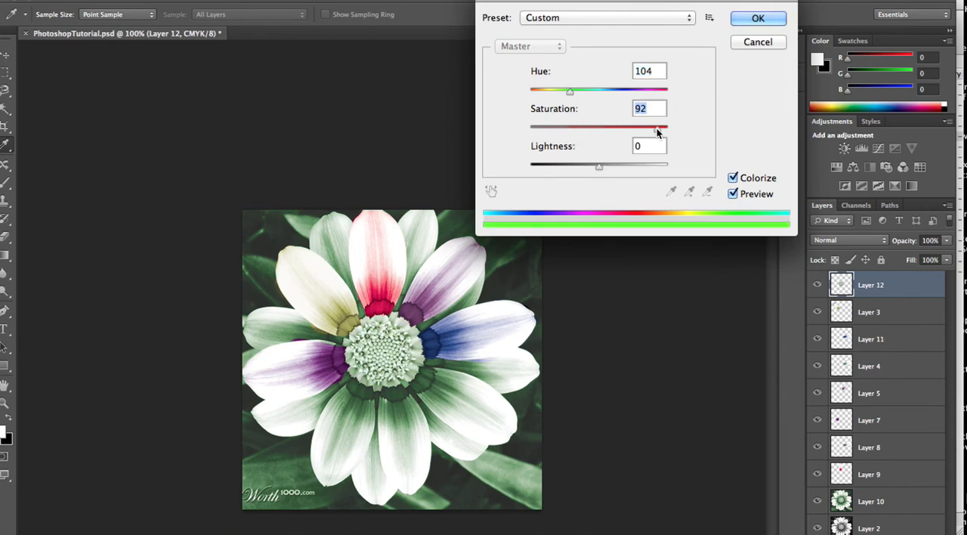
{"action": "left_click_drag", "start_coordinate": [573, 166], "coordinate": [567, 166]}
{"action": "left_click_drag", "start_coordinate": [571, 92], "coordinate": [557, 92]}
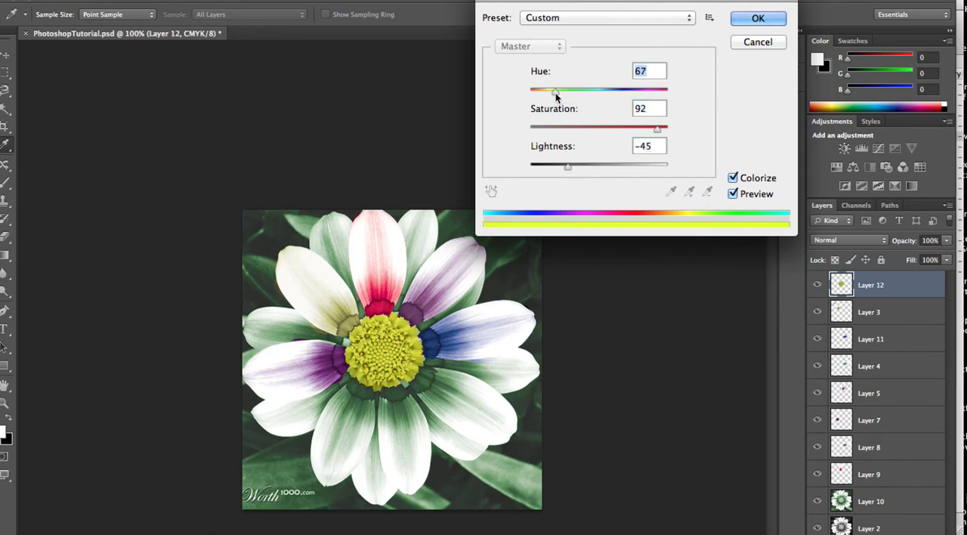
{"action": "left_click", "coordinate": [756, 18]}
{"action": "key", "text": "l"}
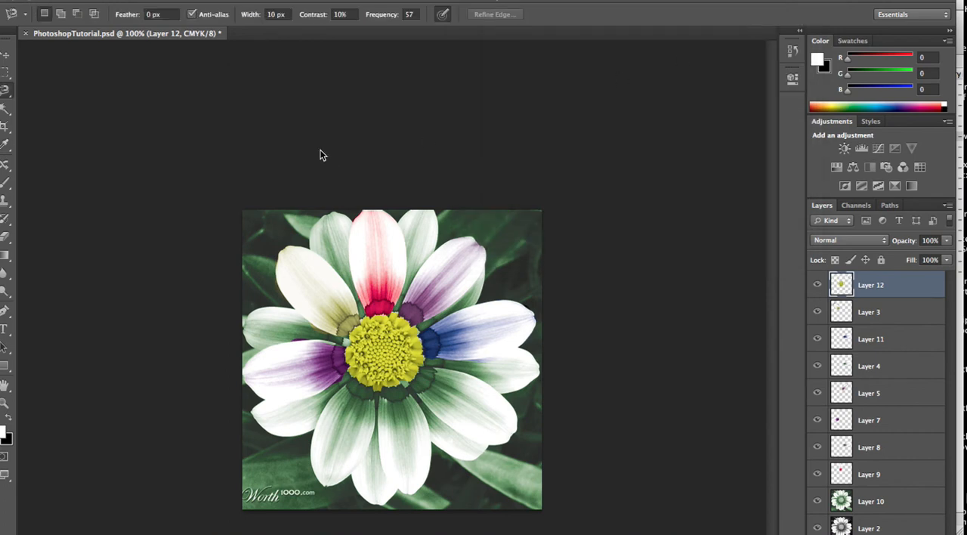
Brighten the flower centre on Layer 12 using Brightness/Contrast with brightness 79 and a lowered contrast
{"action": "left_click", "coordinate": [161, 0]}
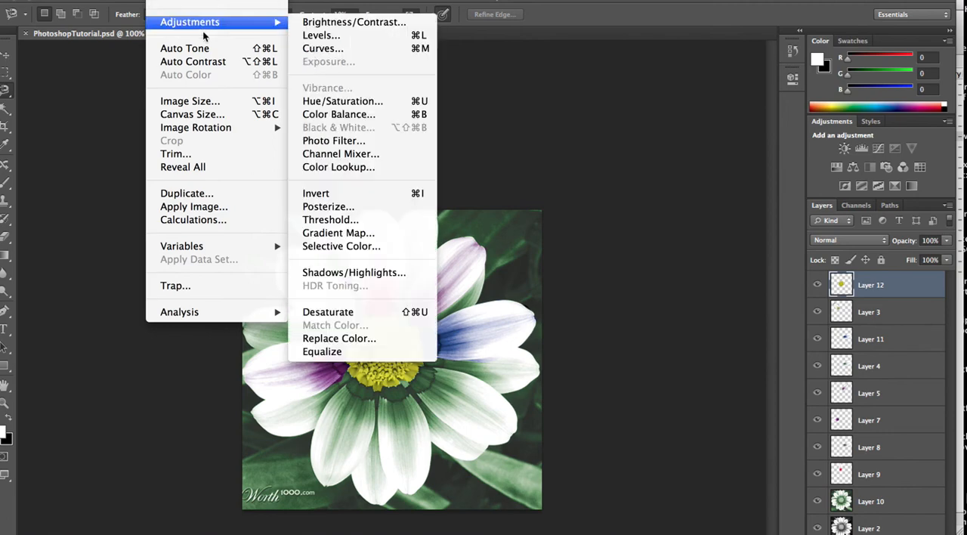
{"action": "mouse_move", "coordinate": [202, 29]}
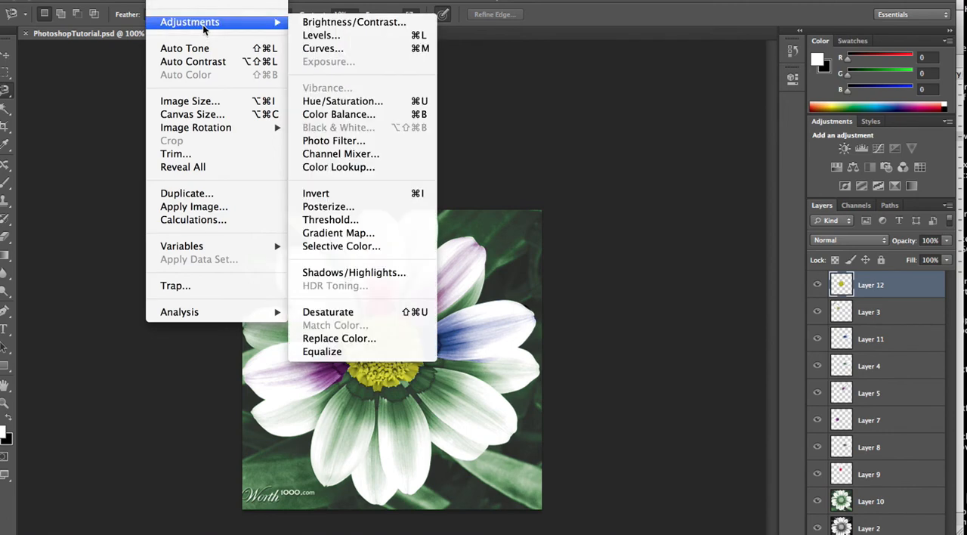
{"action": "left_click", "coordinate": [342, 26]}
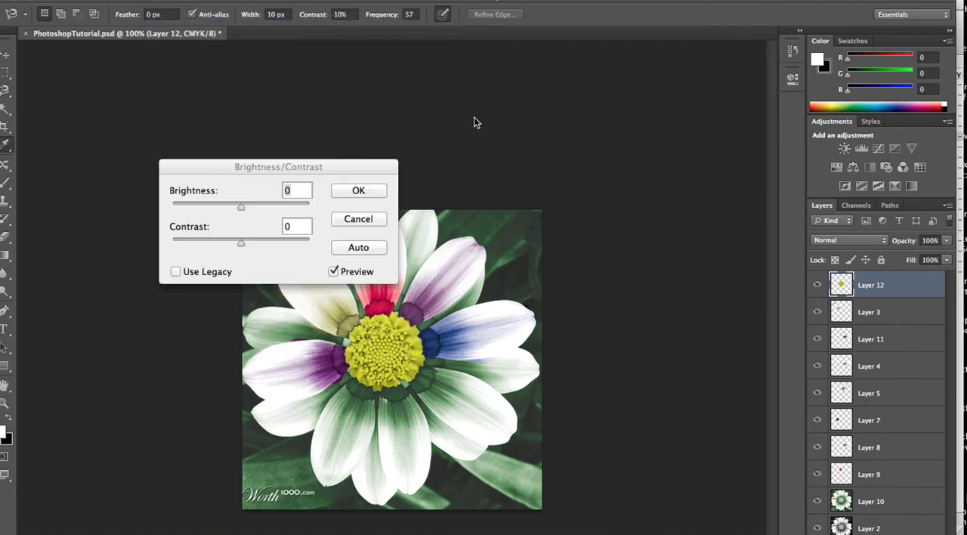
{"action": "left_click_drag", "start_coordinate": [241, 206], "coordinate": [218, 206]}
{"action": "left_click", "coordinate": [277, 206]}
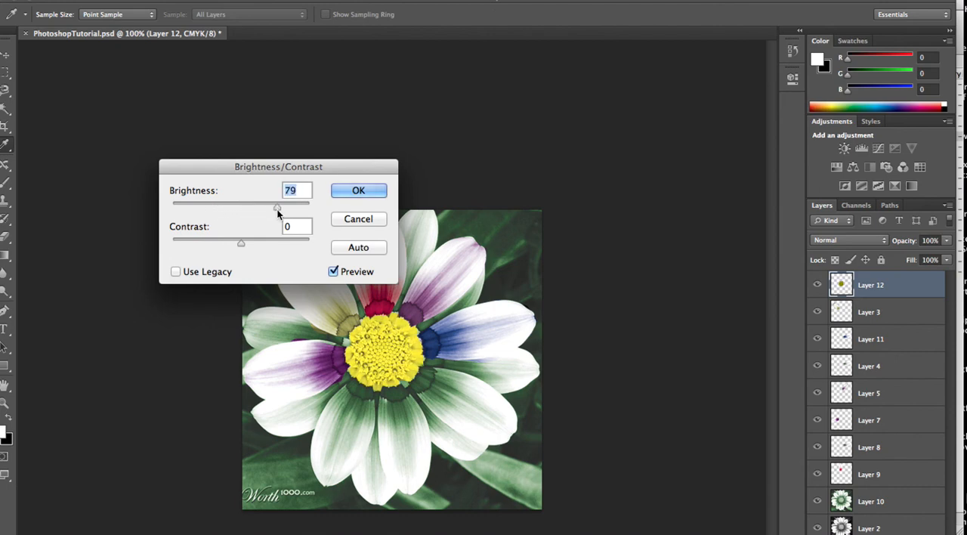
{"action": "left_click", "coordinate": [216, 244]}
{"action": "left_click_drag", "start_coordinate": [216, 244], "coordinate": [191, 247]}
{"action": "left_click", "coordinate": [360, 193]}
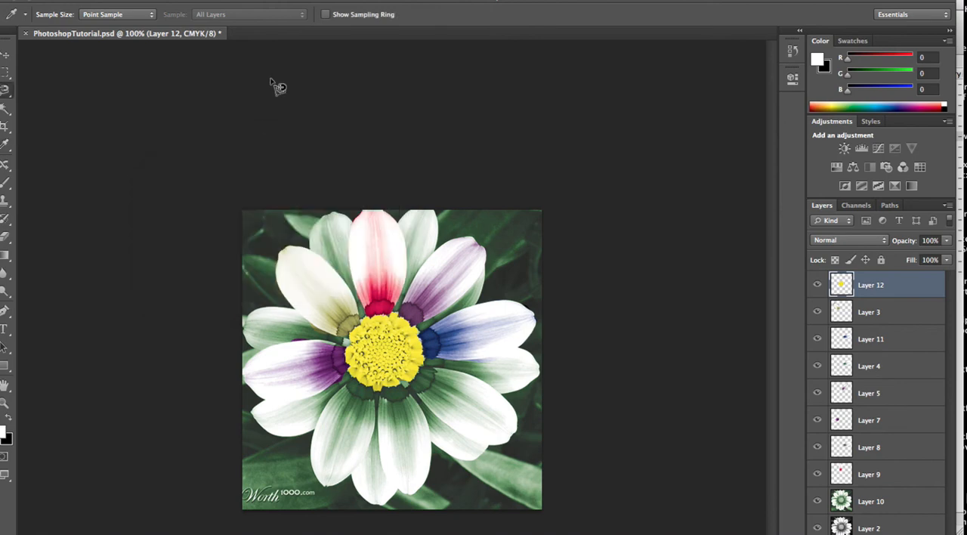
{"action": "left_click", "coordinate": [161, 0]}
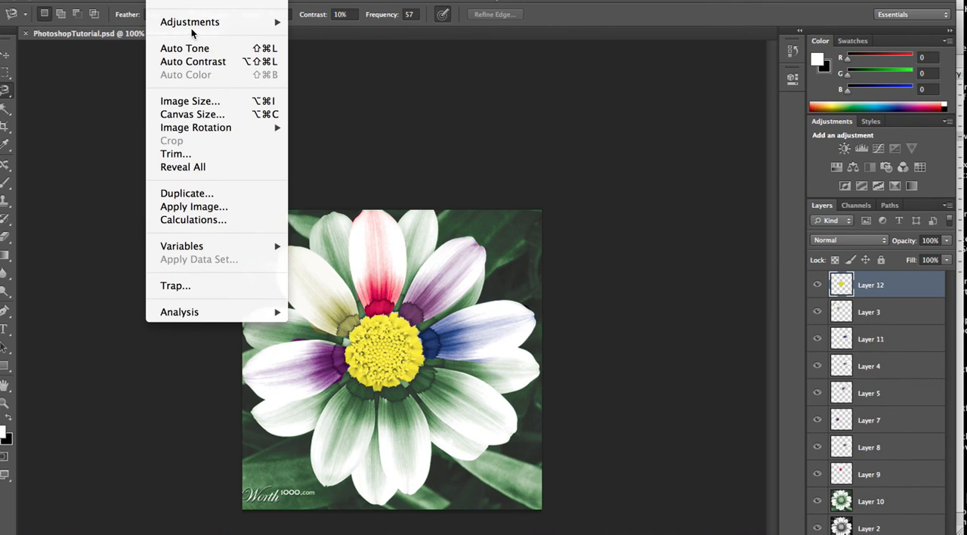
{"action": "mouse_move", "coordinate": [192, 30]}
{"action": "left_click", "coordinate": [325, 36]}
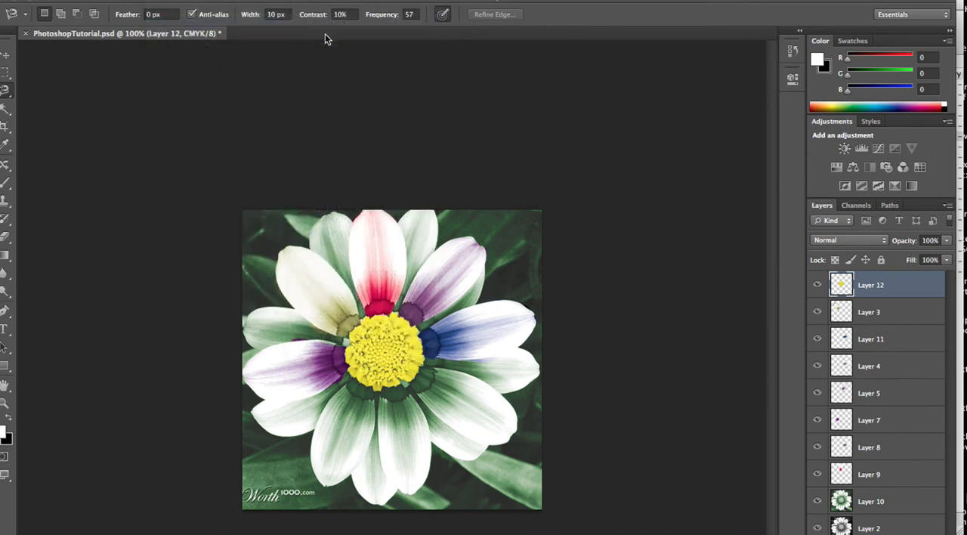
{"action": "left_click_drag", "start_coordinate": [482, 114], "coordinate": [708, 20]}
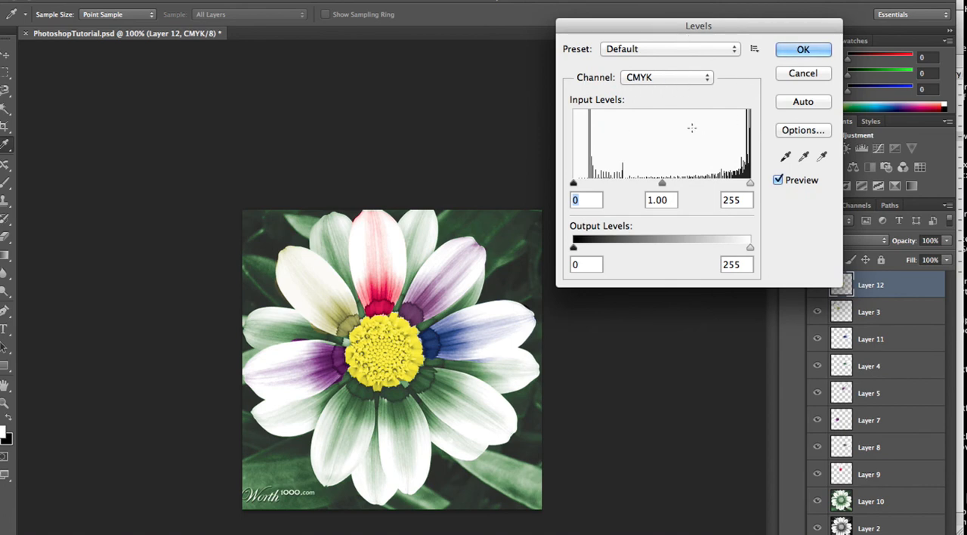
{"action": "left_click", "coordinate": [657, 80]}
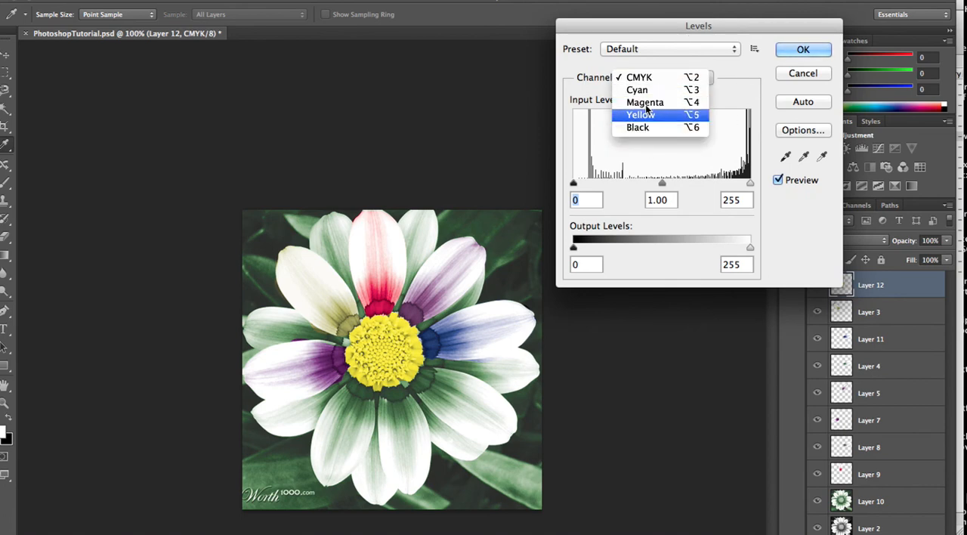
{"action": "left_click", "coordinate": [635, 128]}
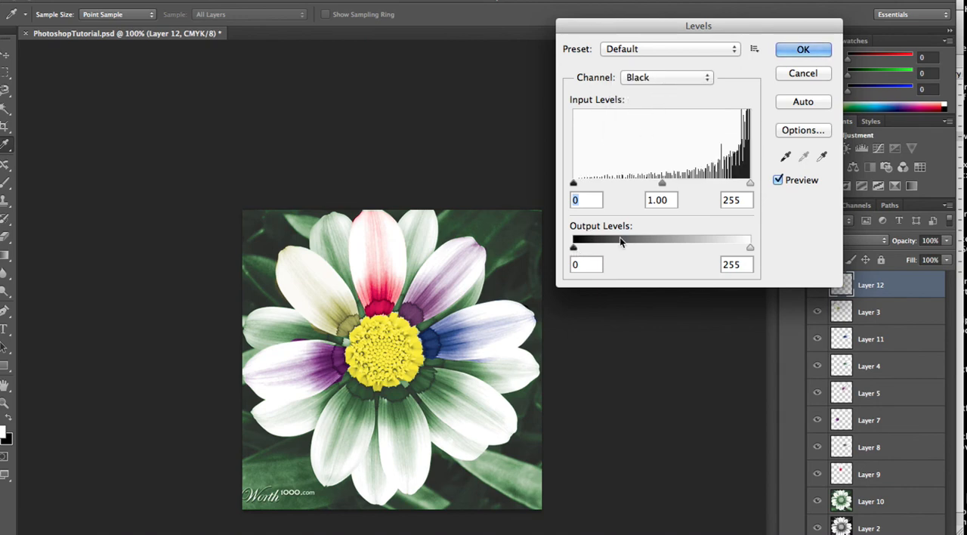
{"action": "left_click_drag", "start_coordinate": [750, 247], "coordinate": [708, 244]}
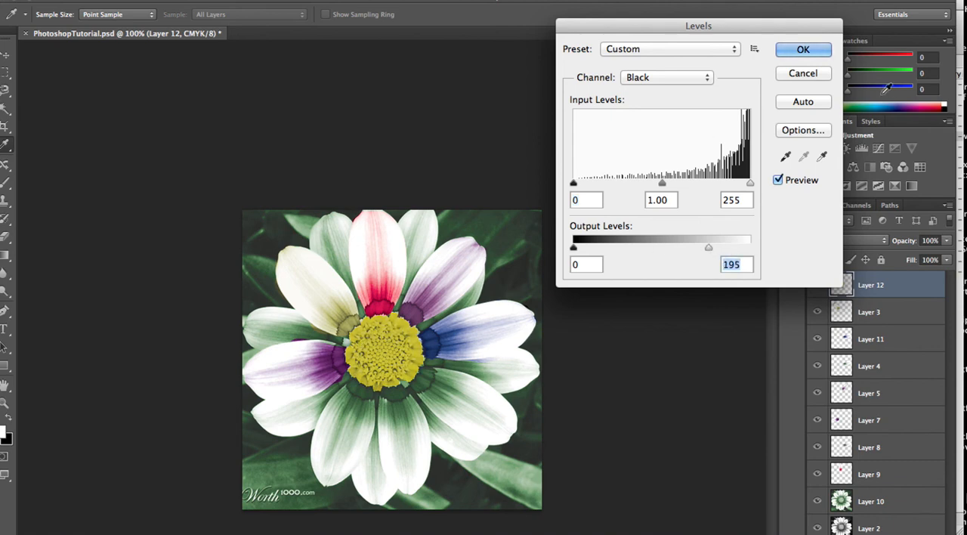
{"action": "left_click", "coordinate": [803, 73]}
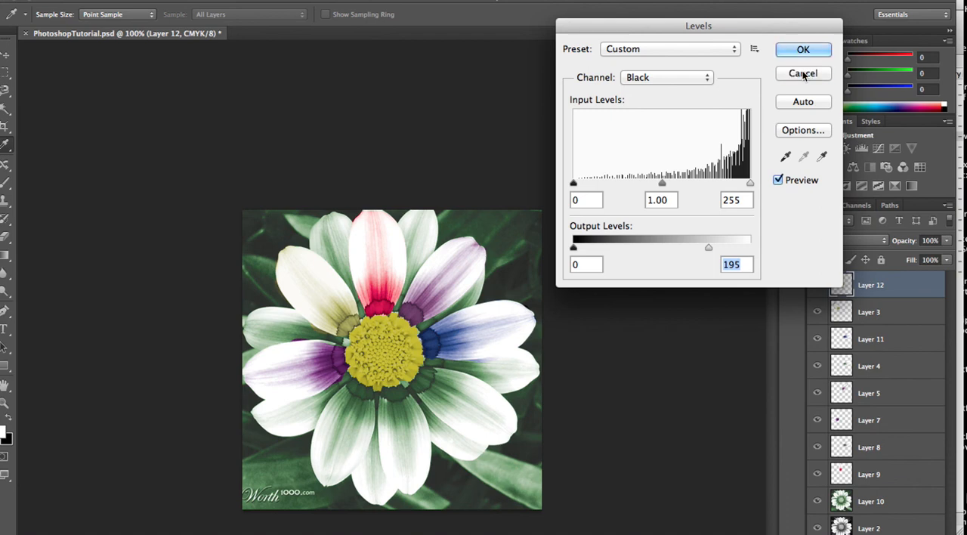
{"action": "key", "text": "l"}
Start a Curves adjustment on Layer 12 and raise the middle of the CMYK curve to input 42, output 58
{"action": "left_click", "coordinate": [162, 0]}
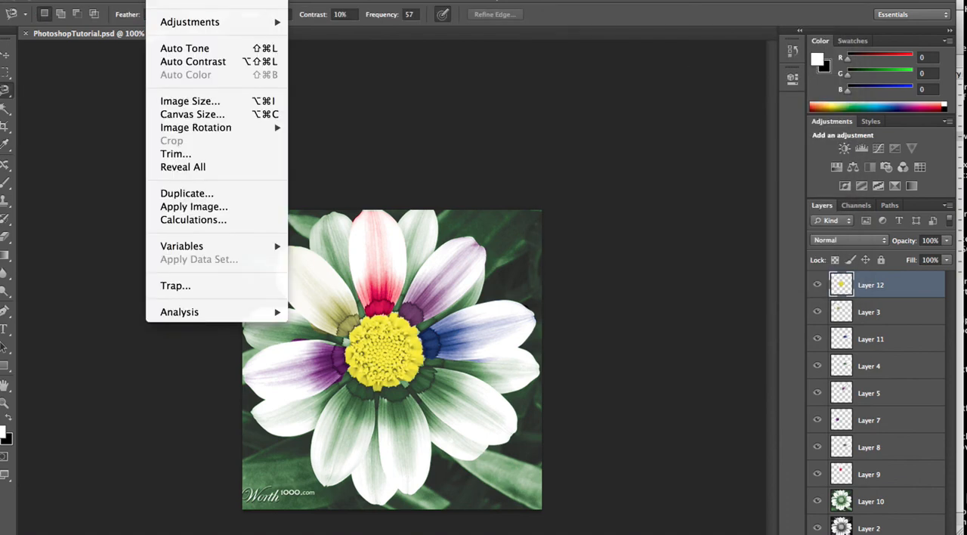
{"action": "mouse_move", "coordinate": [189, 22]}
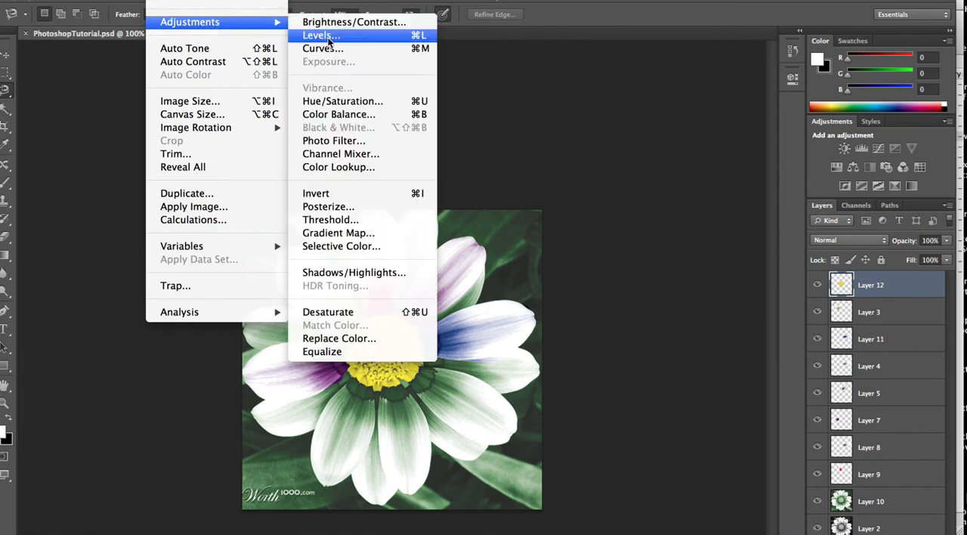
{"action": "left_click", "coordinate": [334, 53]}
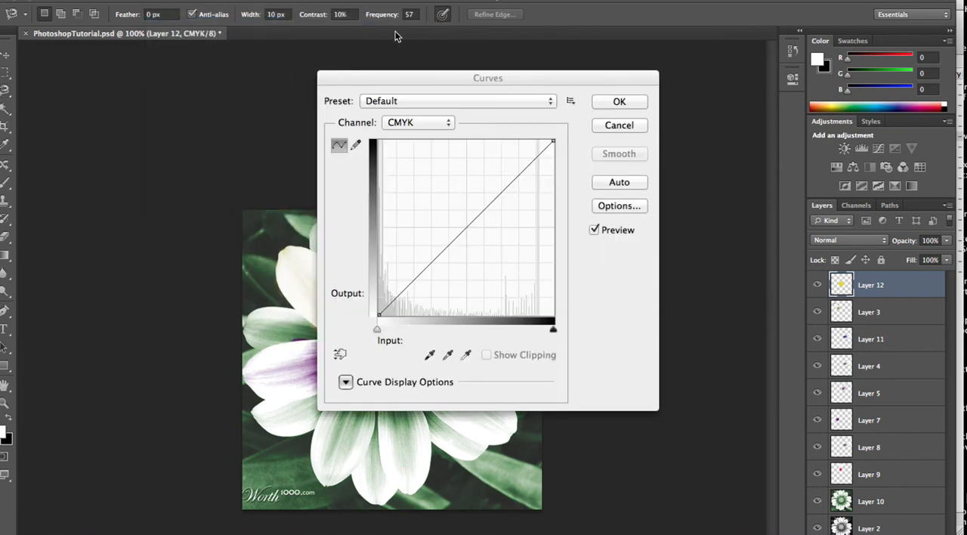
{"action": "left_click_drag", "start_coordinate": [536, 89], "coordinate": [742, 22]}
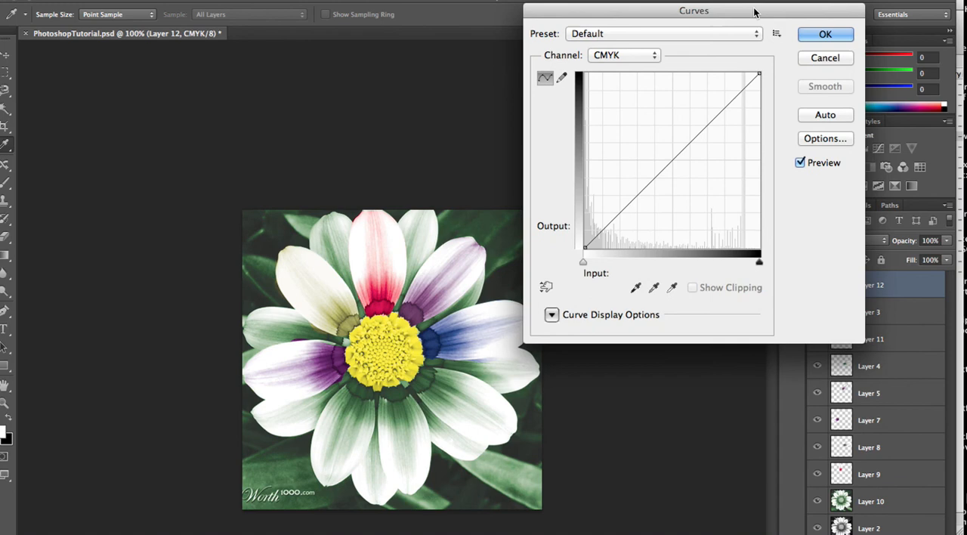
{"action": "left_click", "coordinate": [630, 59]}
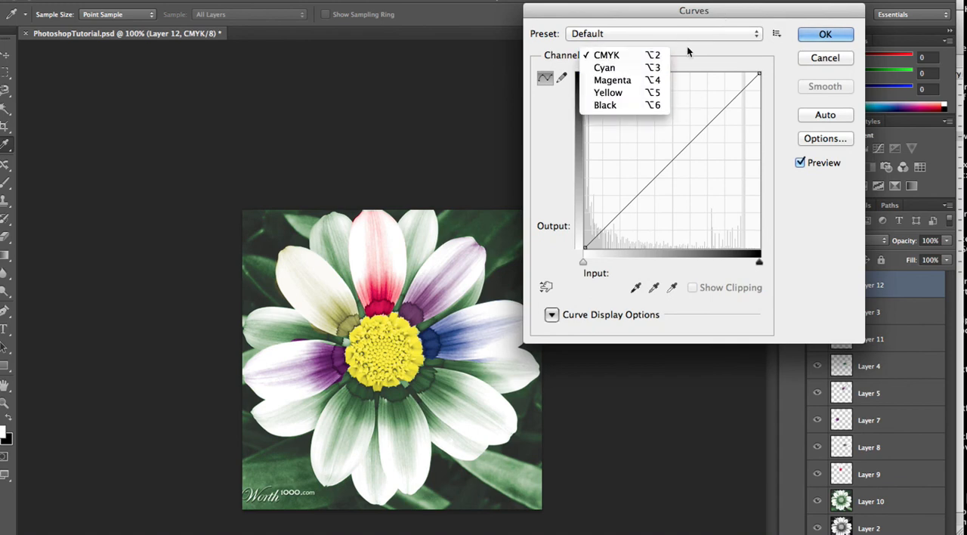
{"action": "left_click", "coordinate": [701, 67]}
{"action": "left_click", "coordinate": [674, 157]}
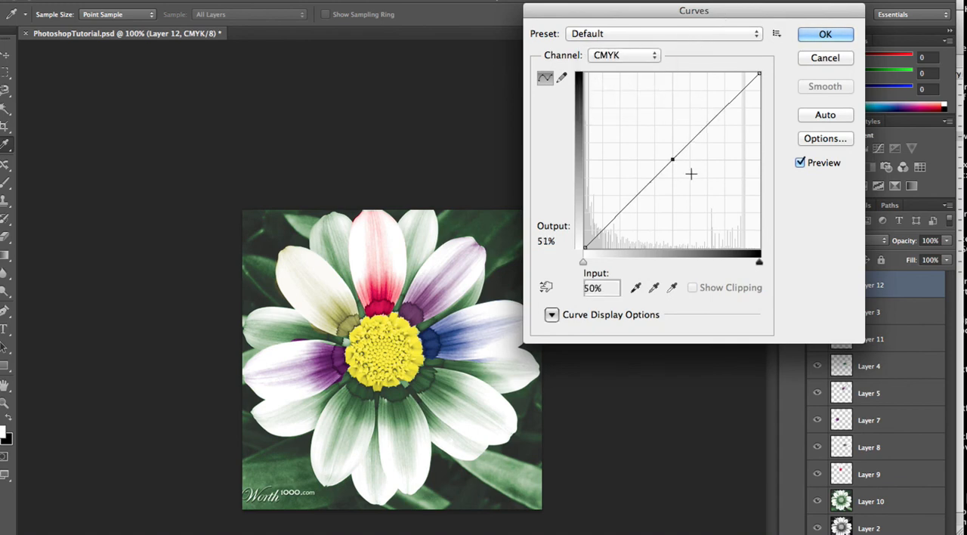
{"action": "mouse_move", "coordinate": [673, 157]}
{"action": "left_mouse_down"}
{"action": "mouse_move", "coordinate": [707, 186]}
{"action": "mouse_move", "coordinate": [620, 127]}
{"action": "mouse_move", "coordinate": [693, 172]}
{"action": "mouse_move", "coordinate": [658, 148]}
{"action": "left_mouse_up"}
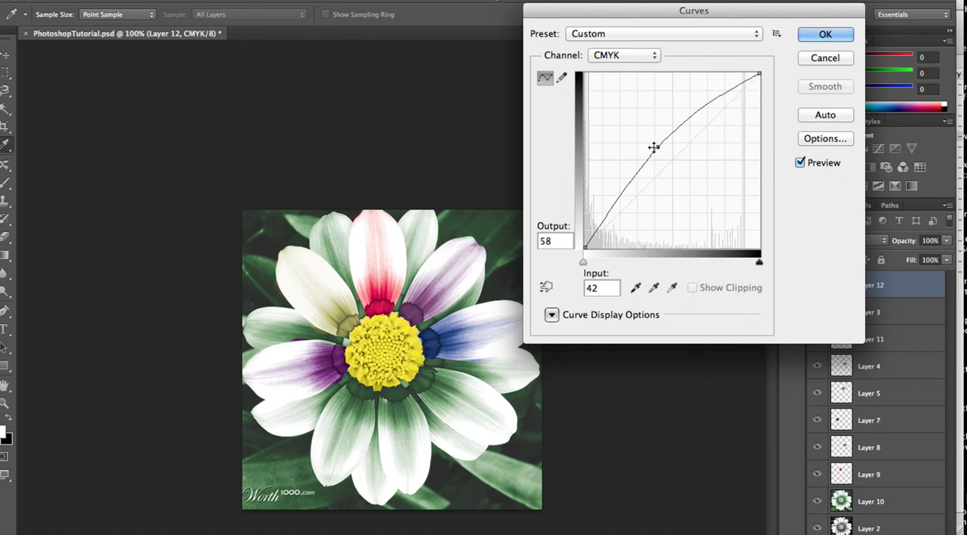
Add CMYK curve points at input 27/output 35, input 60/output 68 and input 76/output 84, and apply the Curves adjustment
{"action": "mouse_move", "coordinate": [626, 169]}
{"action": "left_mouse_down"}
{"action": "mouse_move", "coordinate": [635, 171]}
{"action": "mouse_move", "coordinate": [622, 167]}
{"action": "left_mouse_up"}
{"action": "left_click_drag", "start_coordinate": [653, 195], "coordinate": [632, 185]}
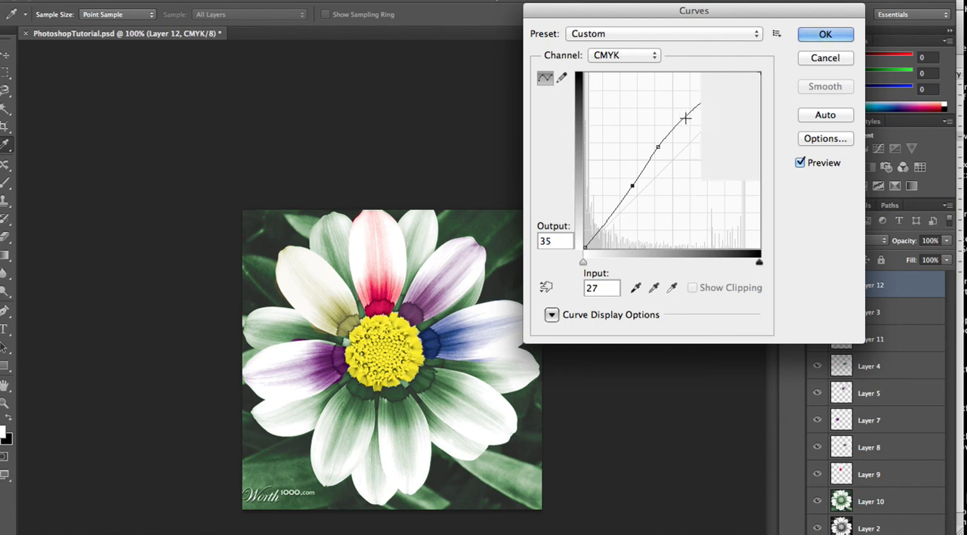
{"action": "left_click_drag", "start_coordinate": [686, 114], "coordinate": [689, 130]}
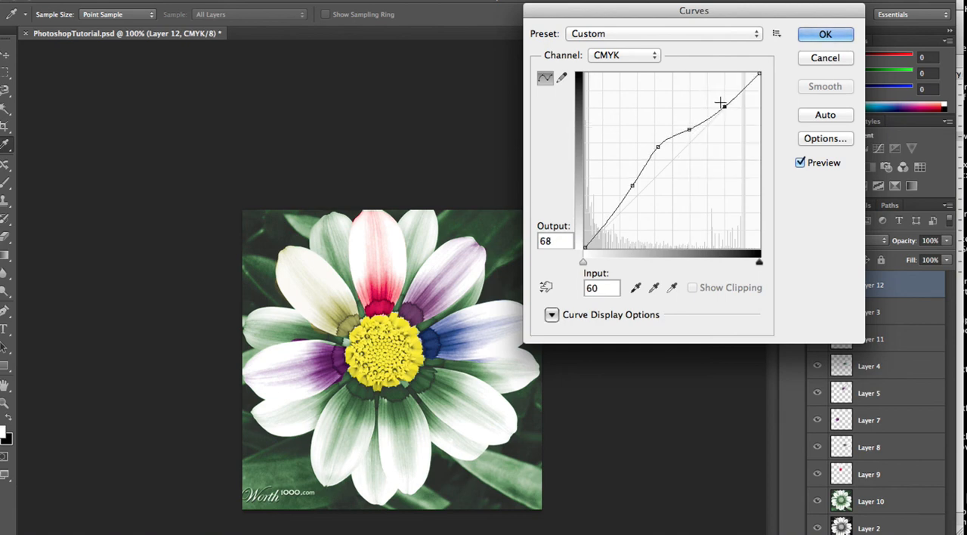
{"action": "left_click_drag", "start_coordinate": [718, 101], "coordinate": [717, 101]}
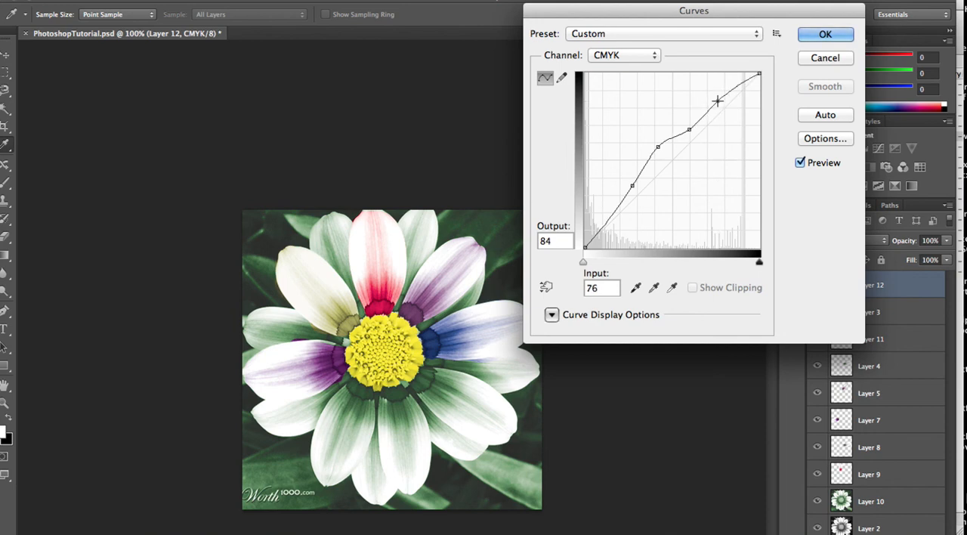
{"action": "left_click", "coordinate": [825, 34]}
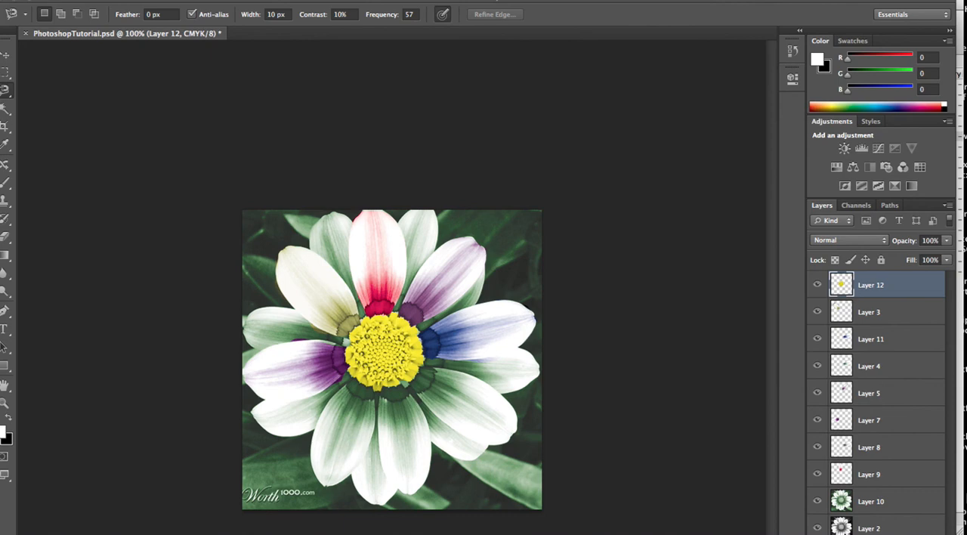
Save the document to the Desktop as PhotoshopTutorial.psd in Photoshop format with layers and maximized compatibility
{"action": "left_click", "coordinate": [97, 1]}
{"action": "left_click", "coordinate": [149, 141]}
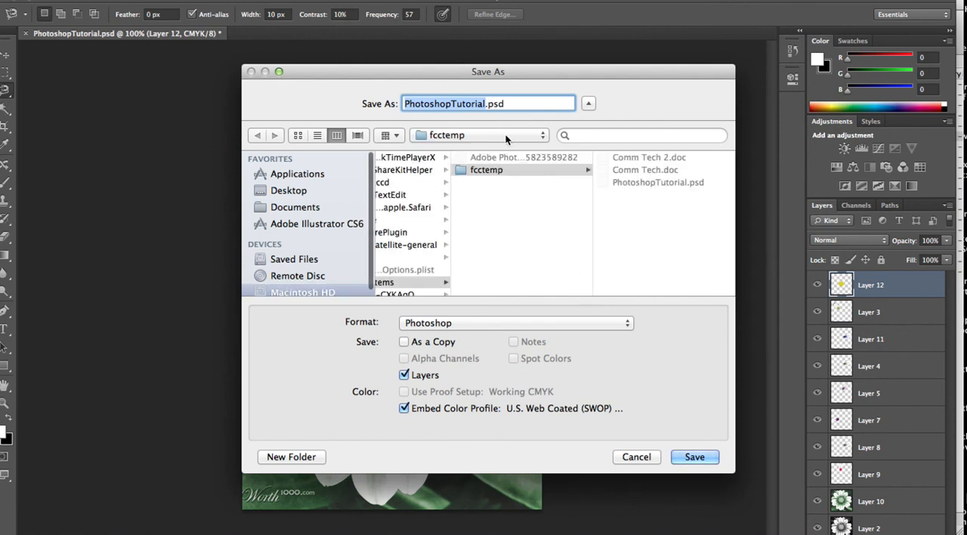
{"action": "left_click", "coordinate": [288, 191]}
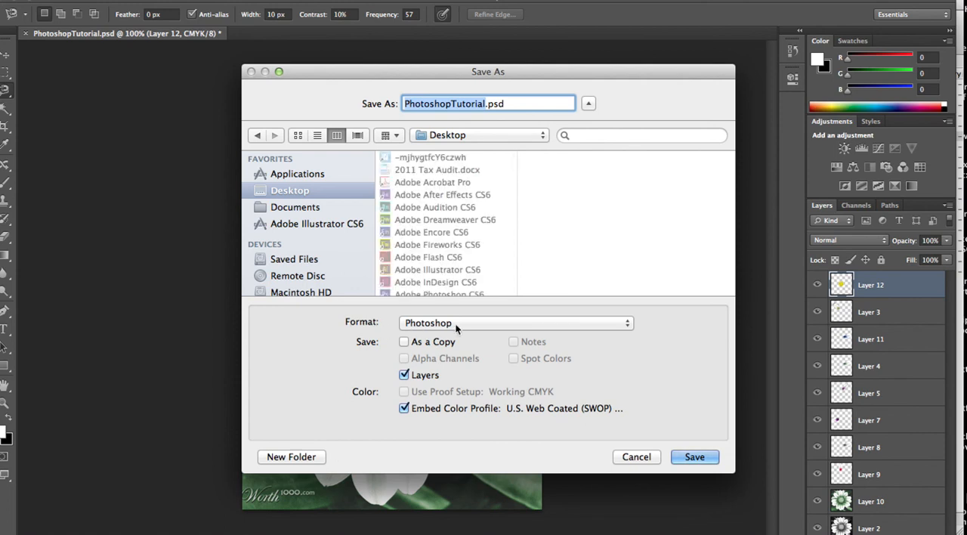
{"action": "left_click", "coordinate": [694, 457]}
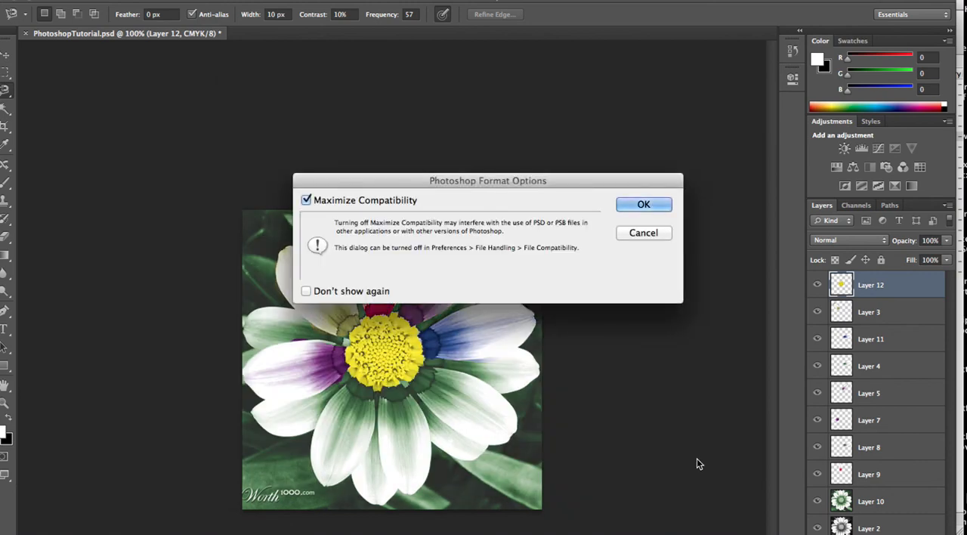
{"action": "left_click", "coordinate": [646, 210]}
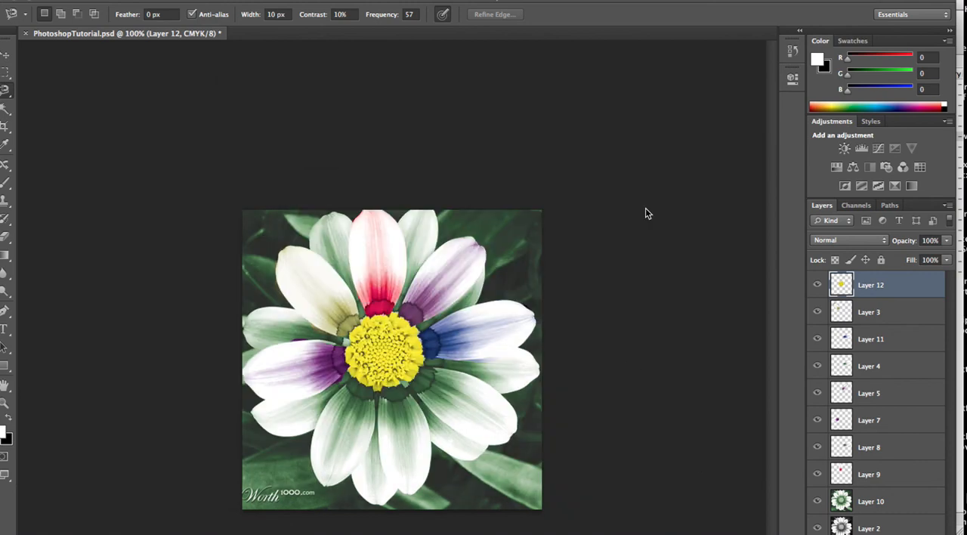